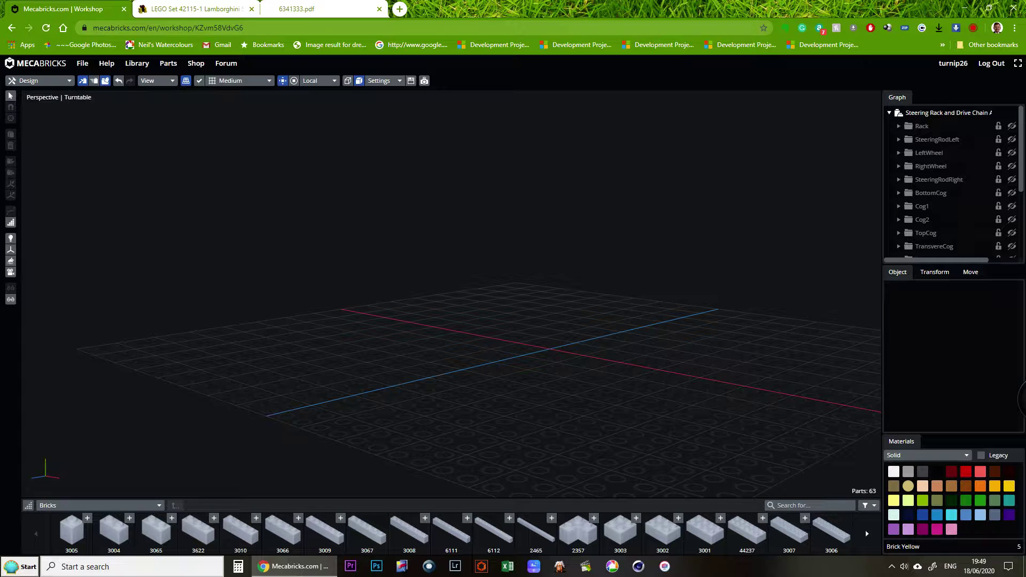
- Show the Rack group and play the model's animation, closing the node tree and timeline again once it runs
left_click(914, 127)
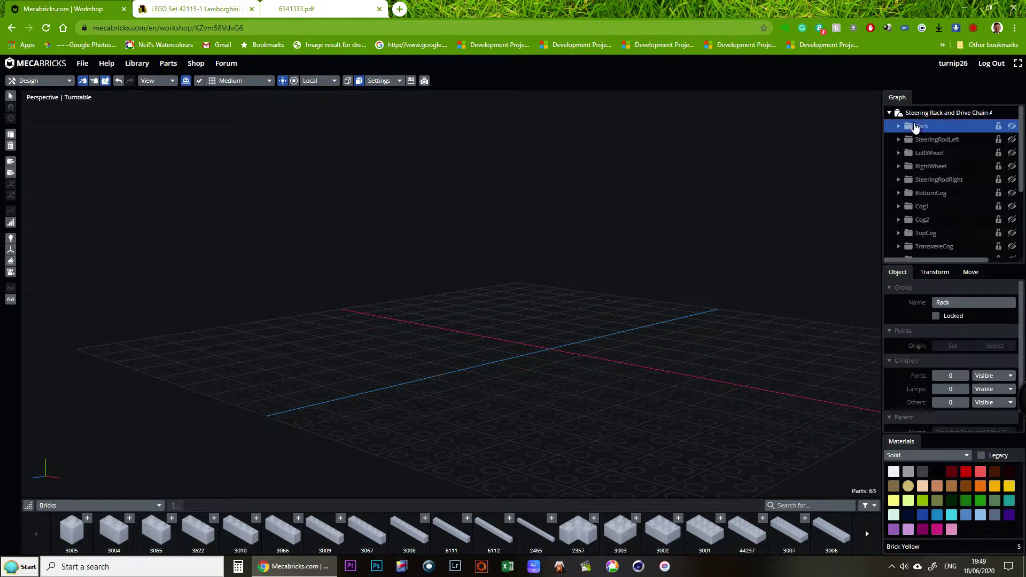
left_click(1011, 126)
middle_click_drag(785, 389, 696, 391)
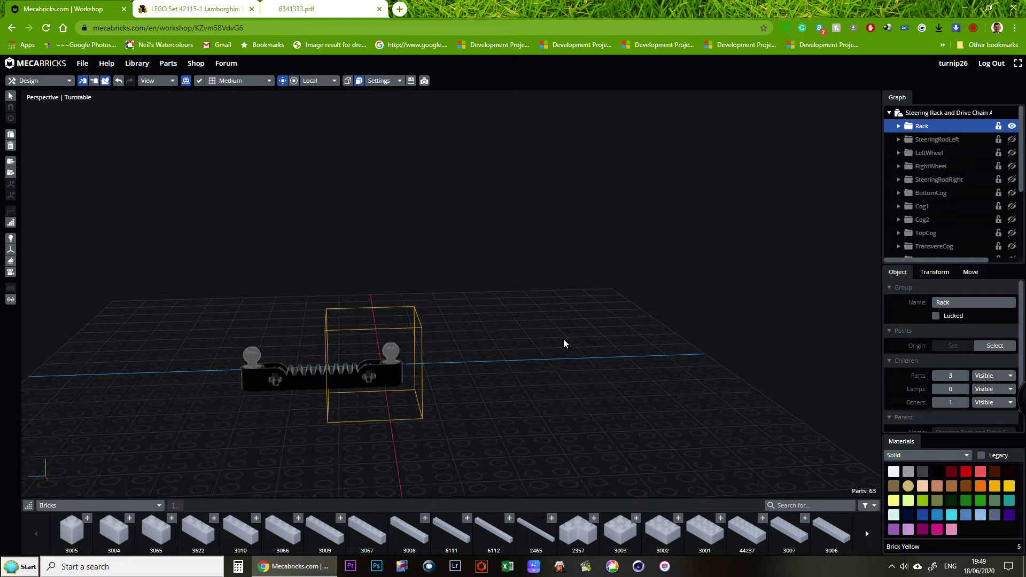
middle_click_drag(563, 342, 641, 342)
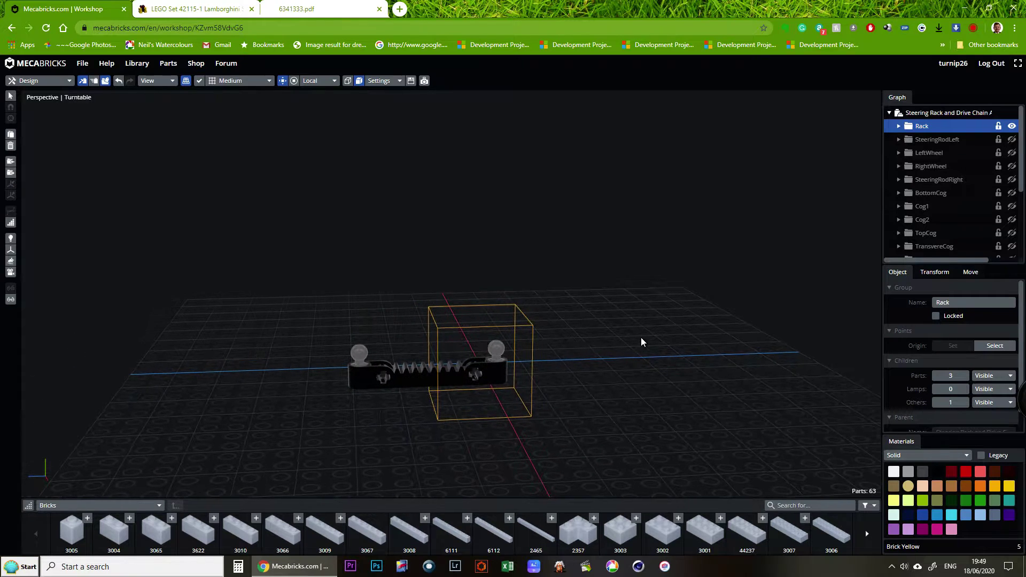
left_click(93, 80)
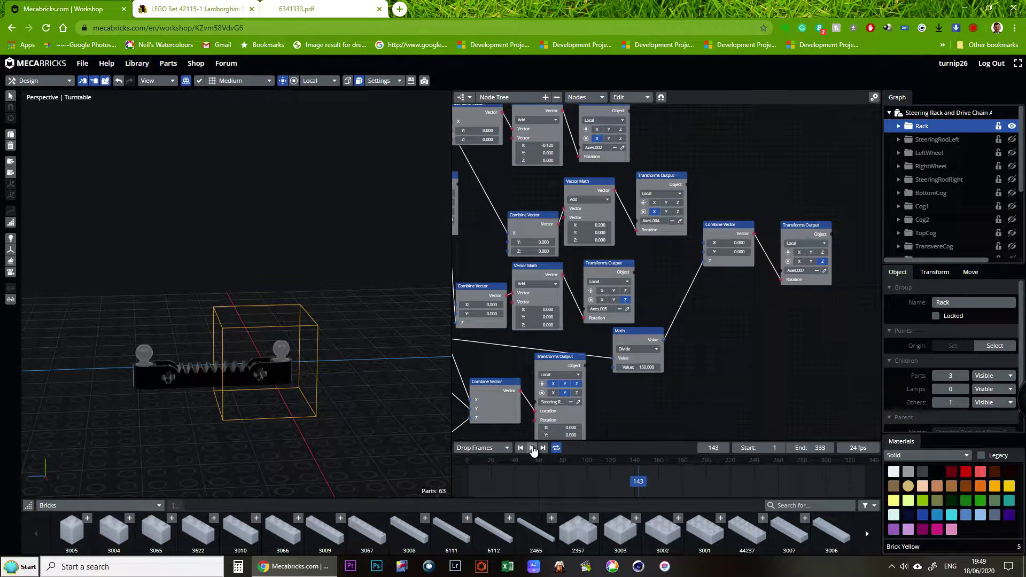
left_click(94, 82)
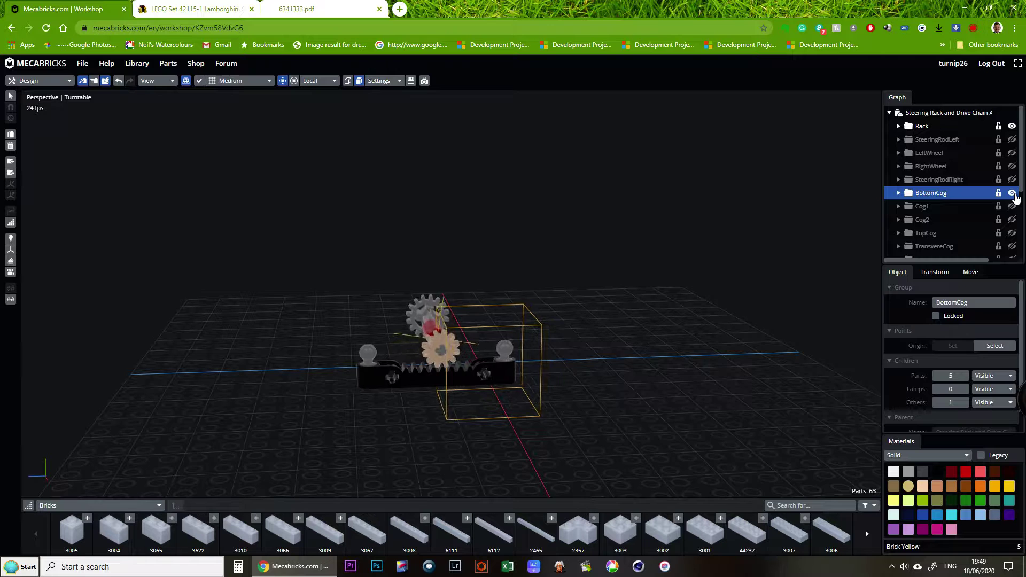
- Examine from the front and close up how the BottomCog gear's teeth mesh with the rack
left_click_drag(596, 395, 598, 381)
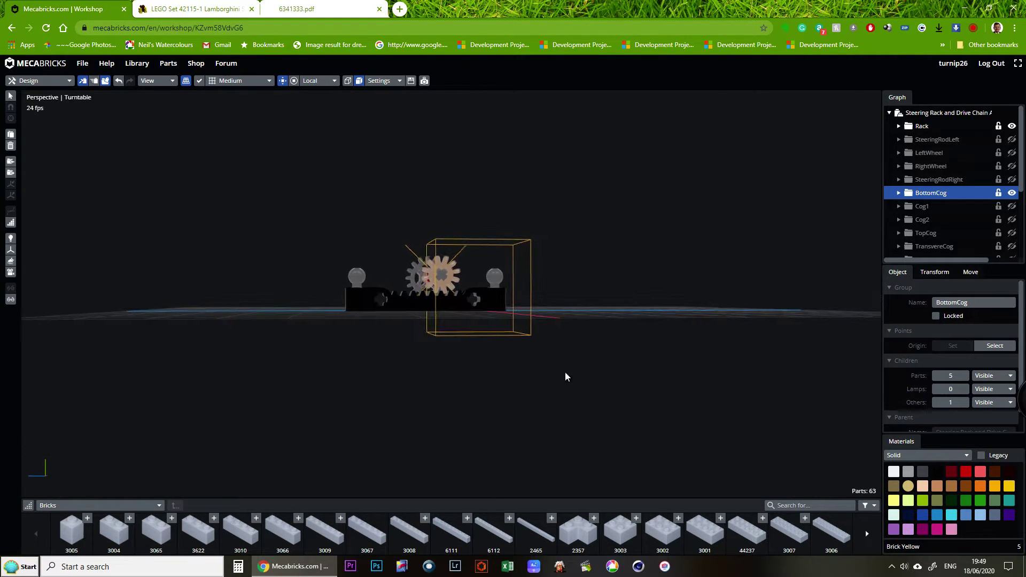
scroll(521, 343, "up", 6)
scroll(502, 329, "up", 5)
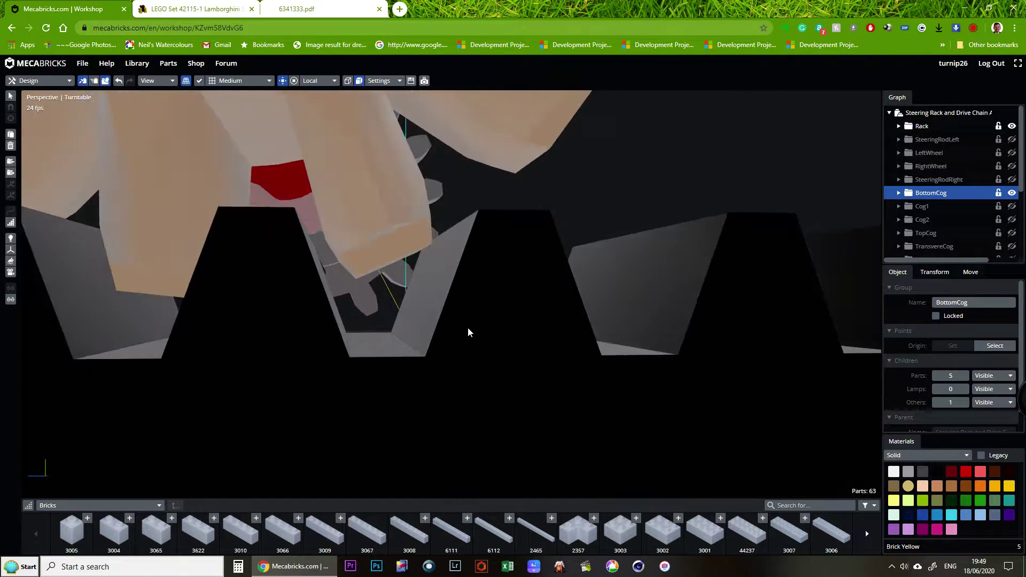
scroll(467, 330, "down", 3)
scroll(467, 332, "up", 3)
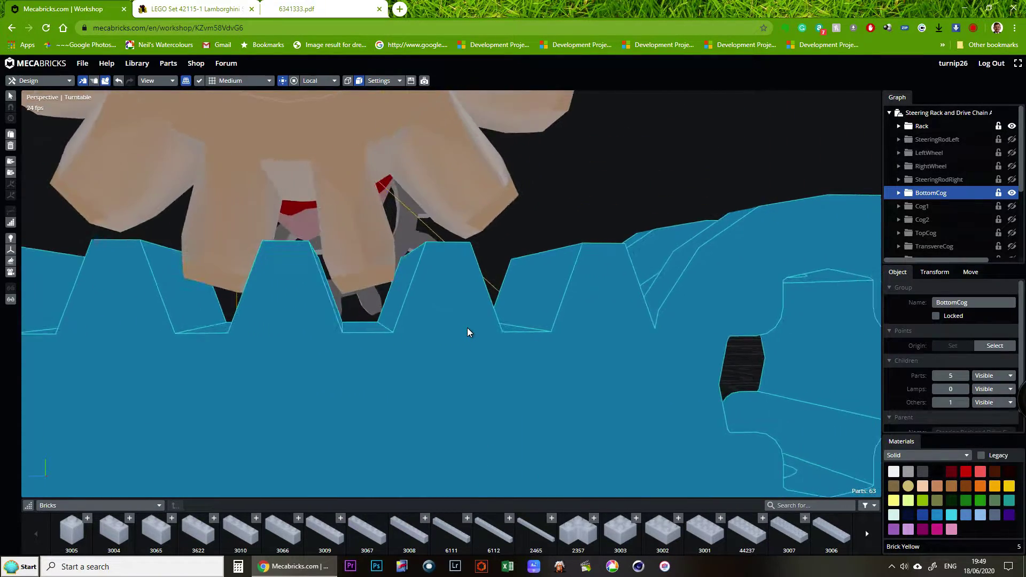
scroll(467, 329, "down", 5)
middle_click_drag(317, 364, 627, 424)
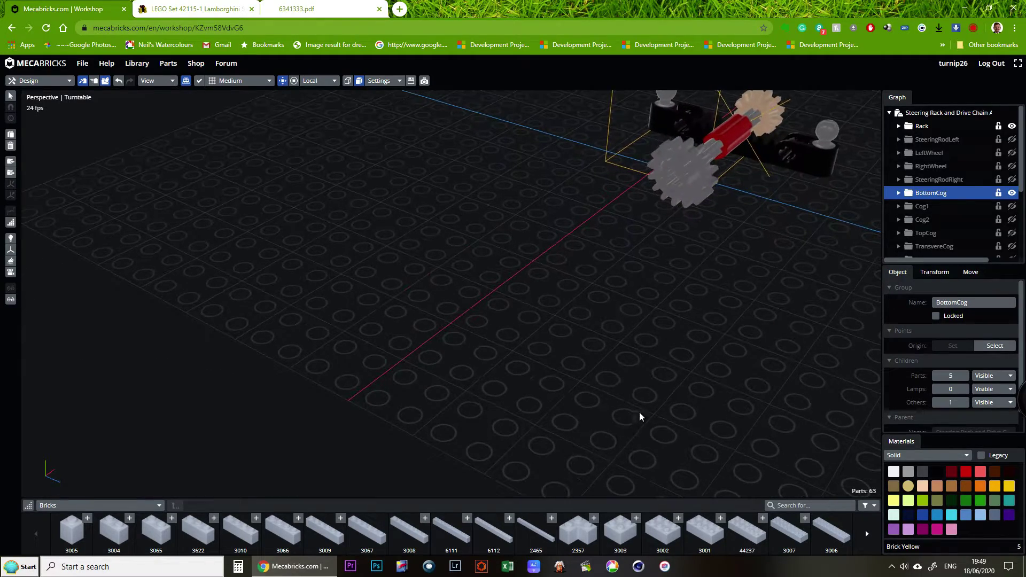
- Show the Cog1, Cog2 and TopCog groups and view the upright gear train from the front and behind
right_click_drag(653, 260, 428, 360)
right_click_drag(551, 399, 460, 367)
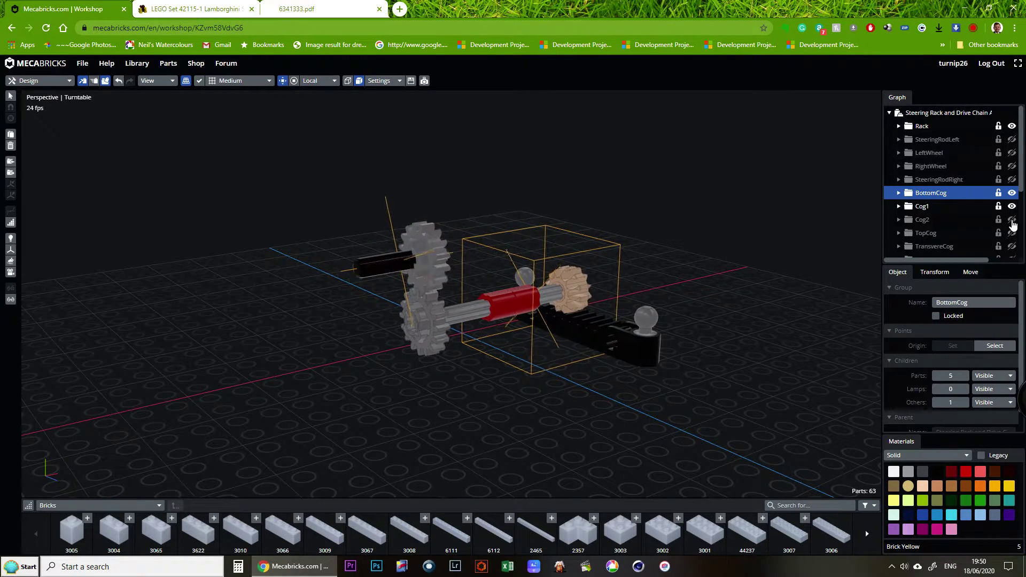
left_click(1012, 221)
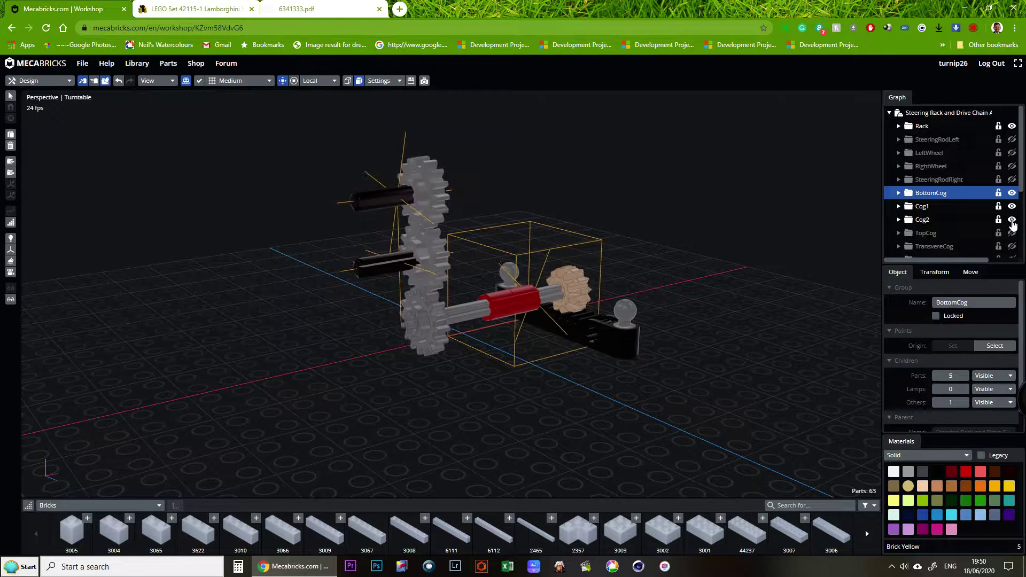
left_click(1012, 233)
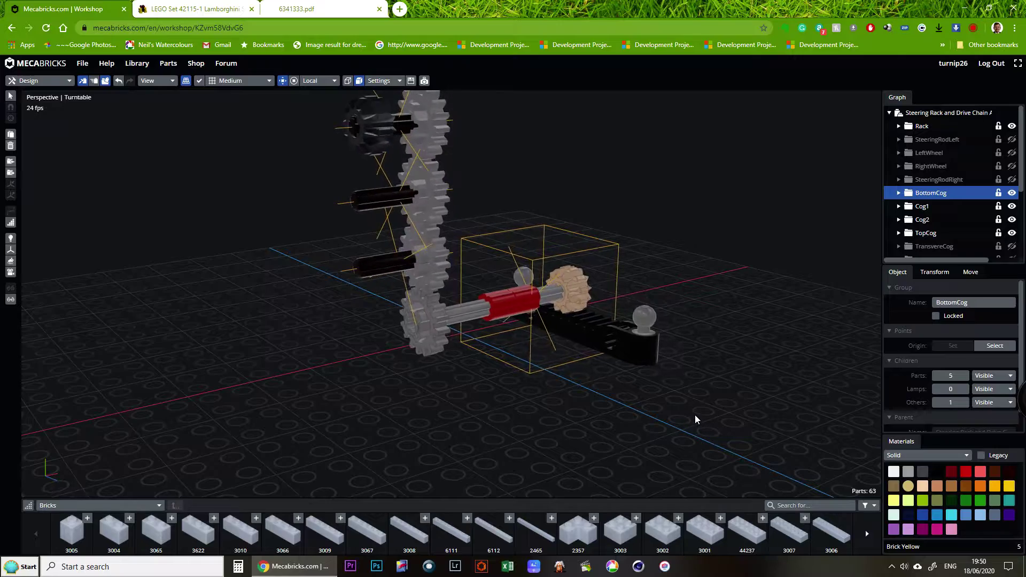
right_click_drag(693, 415, 358, 409)
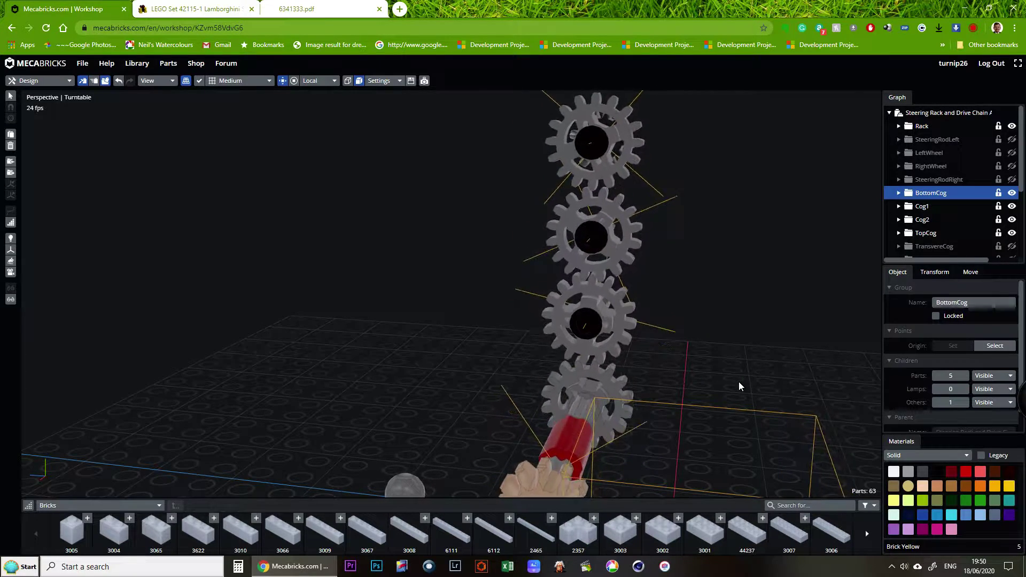
left_click_drag(738, 382, 713, 380)
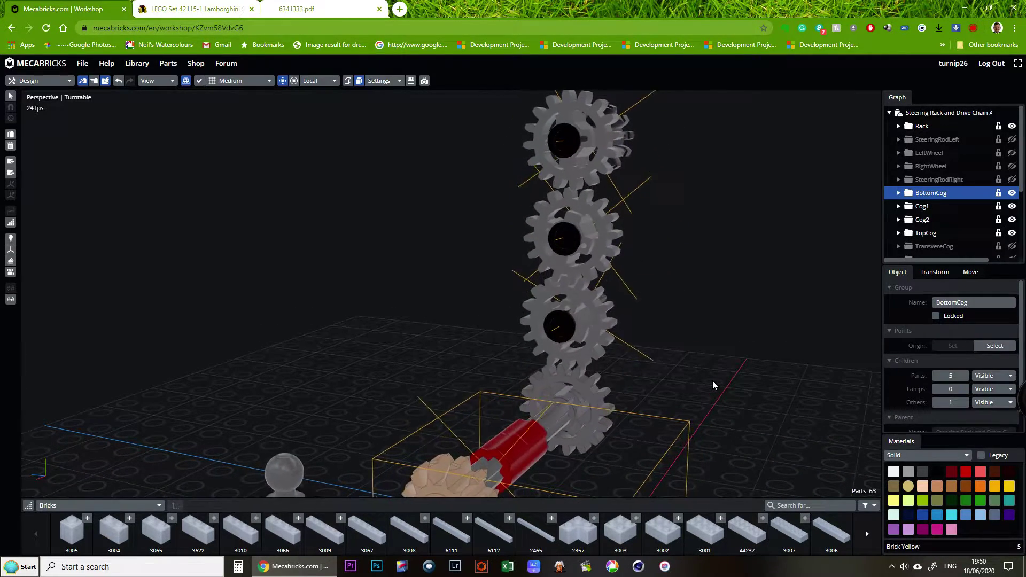
left_click(554, 369)
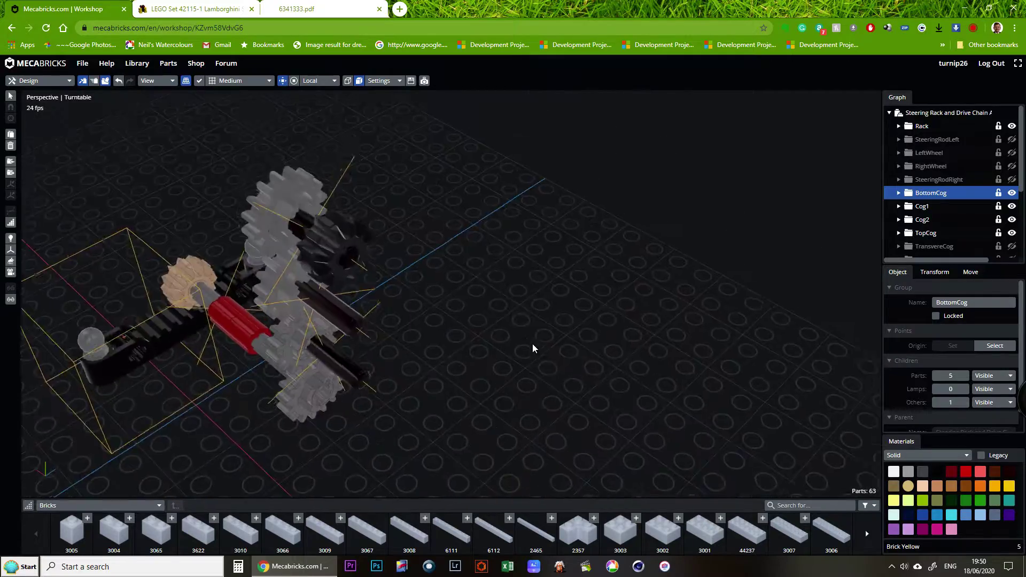
left_click(342, 213)
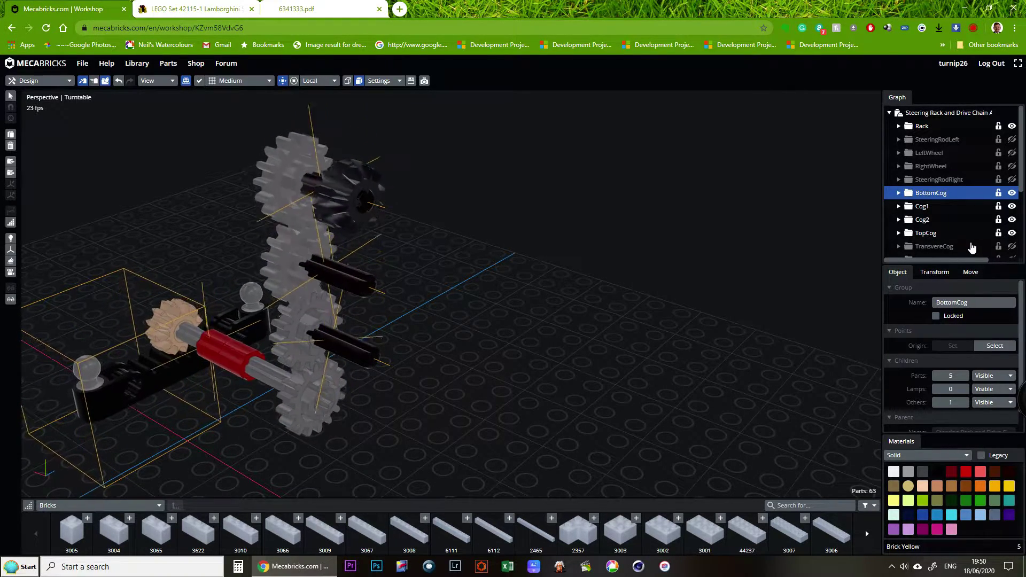
- Show the TransvereCog group and inspect where its gear meets the black gear on TopCog
left_click(945, 250)
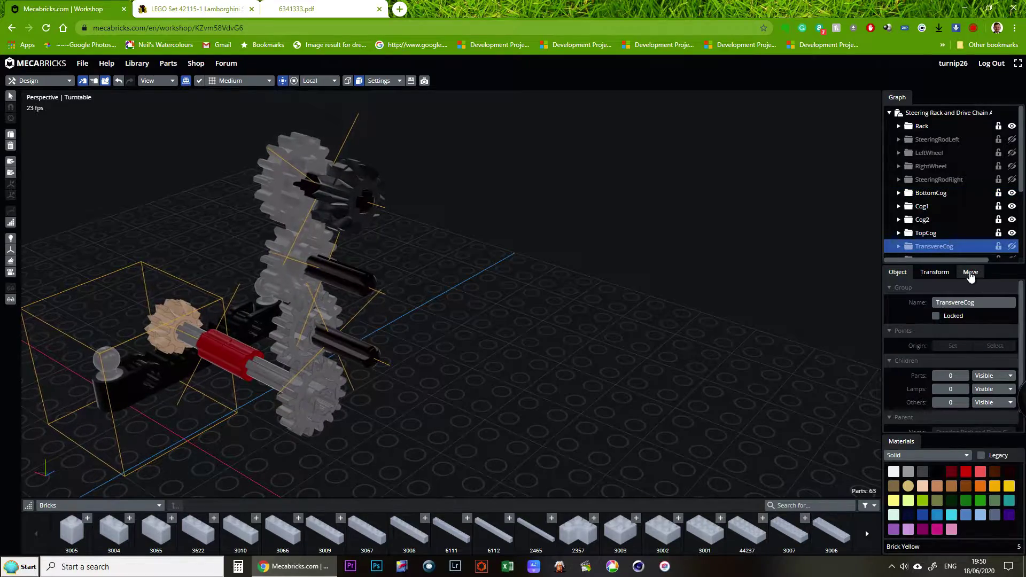
left_click(1012, 246)
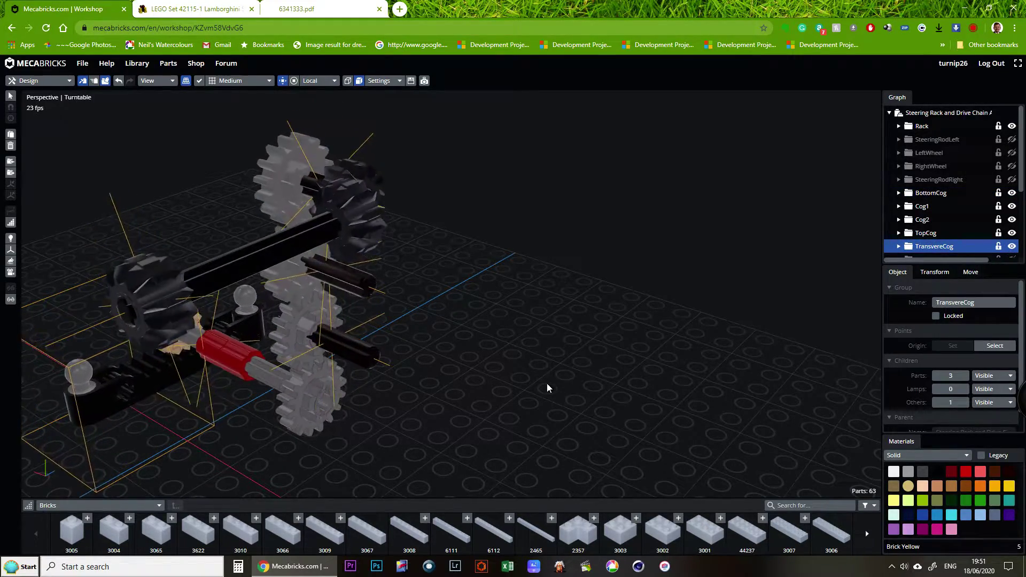
left_click_drag(601, 404, 481, 435)
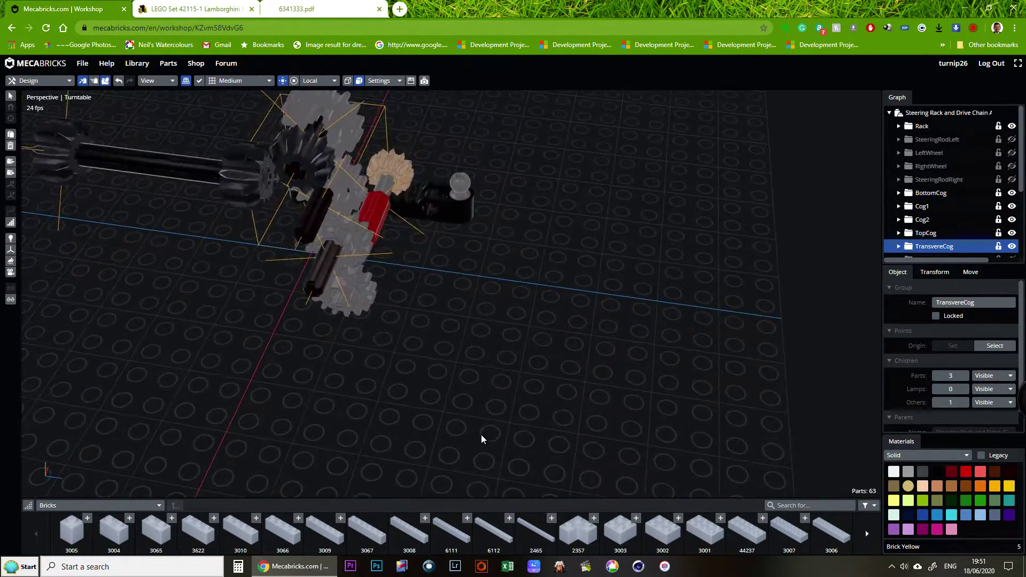
left_click(281, 160)
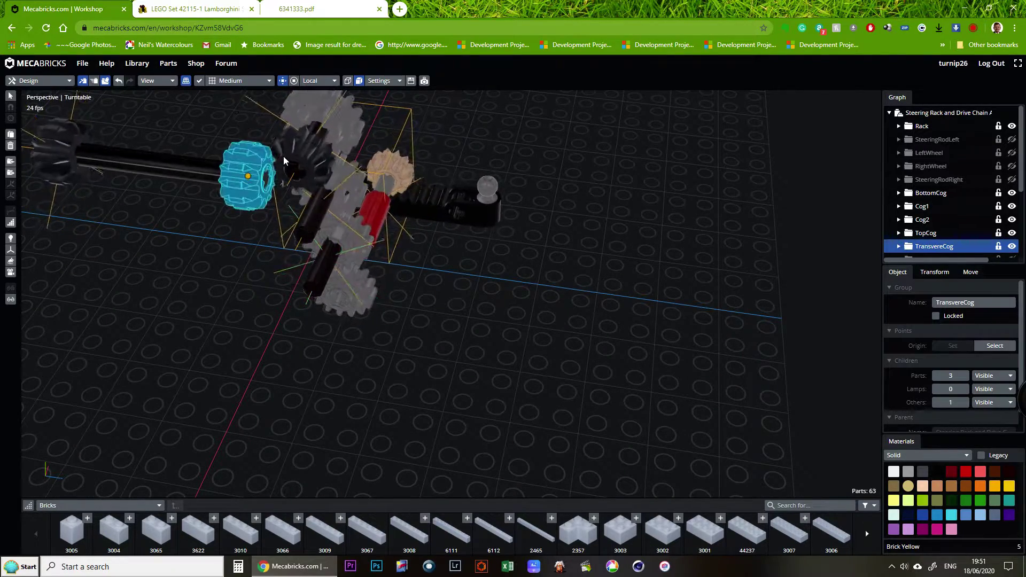
left_click(284, 160)
right_click_drag(296, 149, 240, 217)
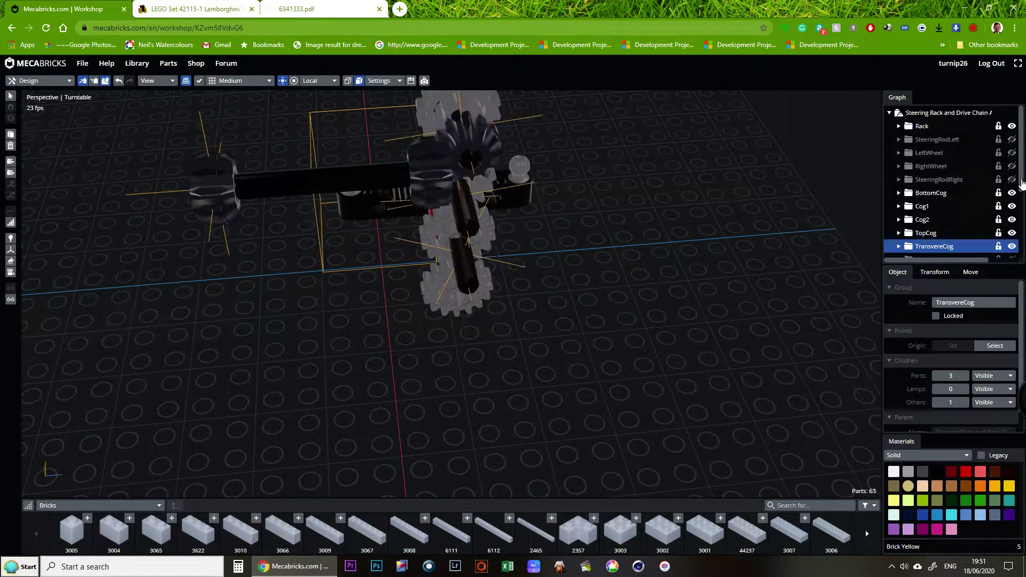
- Show the SteeringTrain group and follow its connection through the transverse shaft to the gear train
scroll(1018, 203, "down", 2)
scroll(1018, 205, "down", 1)
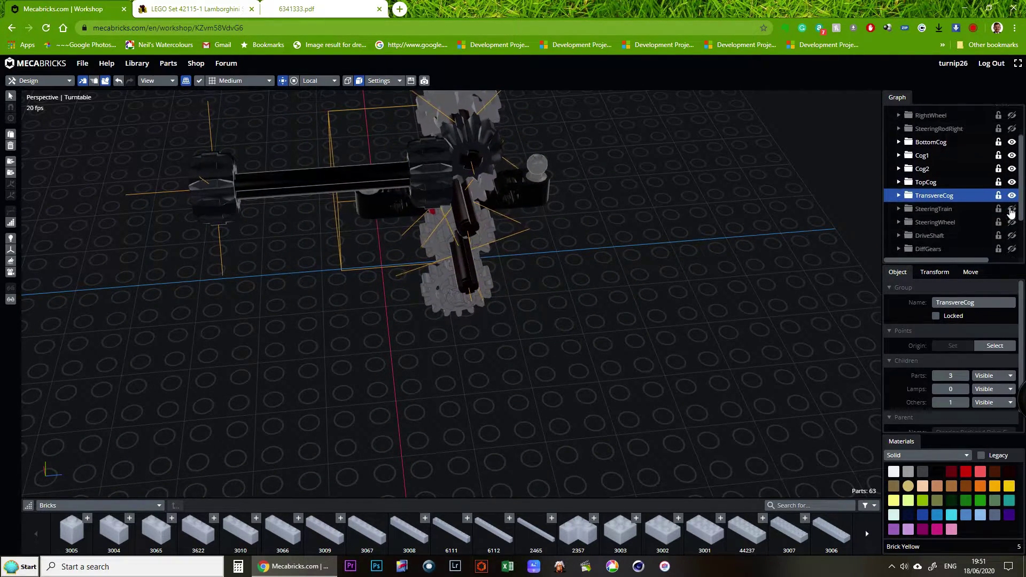
left_click(1011, 210)
scroll(1012, 211, "down", 3)
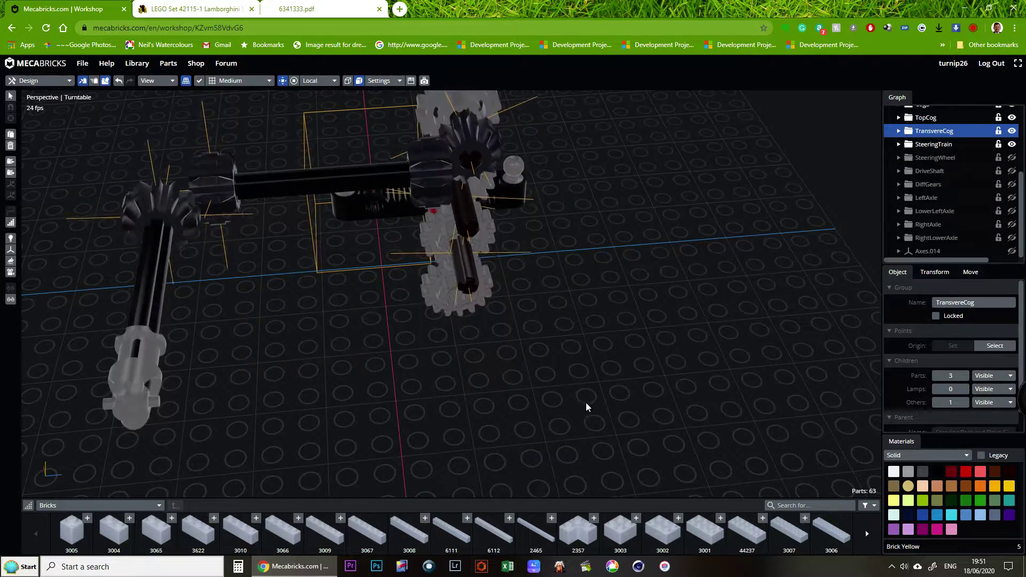
left_click(476, 162)
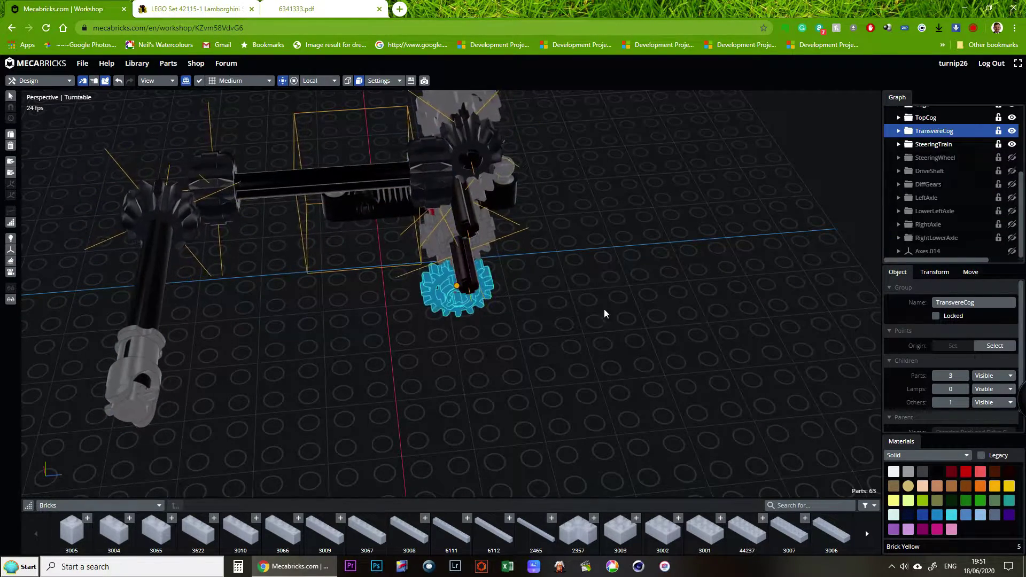
left_click(829, 262)
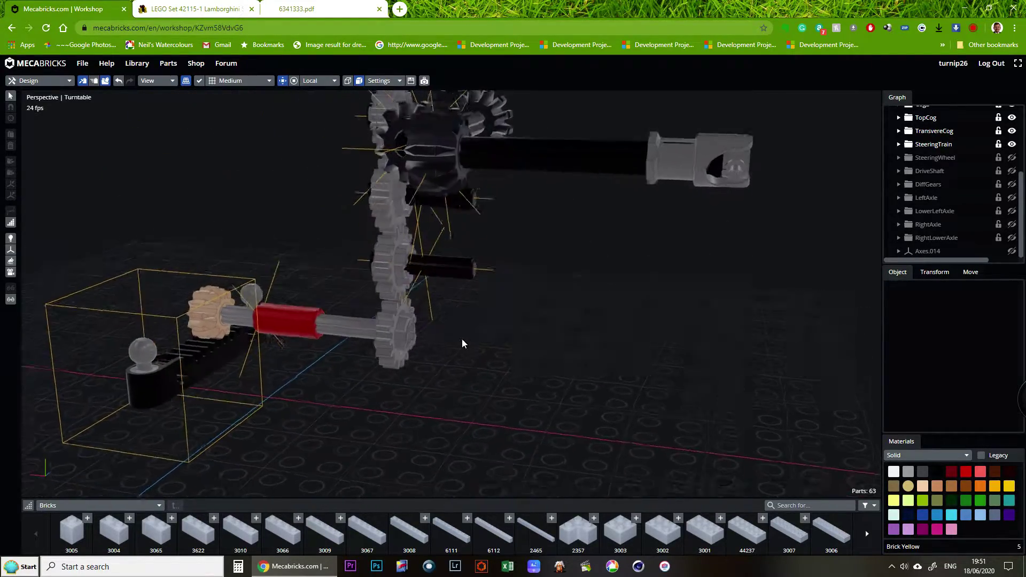
- Show the SteeringWheel group and observe from the wheel side how its rotation drives the gears and rack
scroll(469, 339, "down", 5)
middle_click_drag(578, 326, 547, 310)
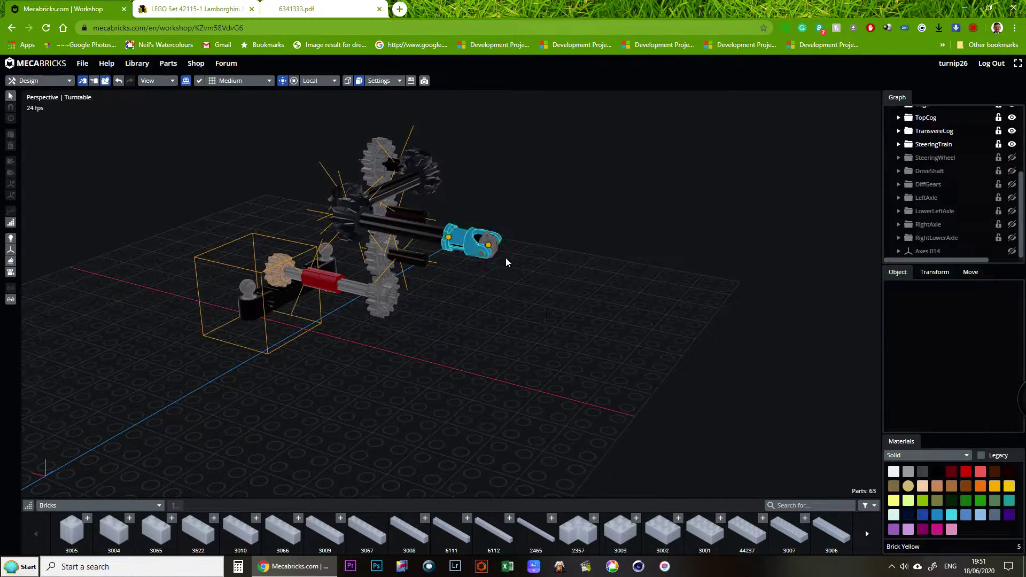
left_click(1011, 158)
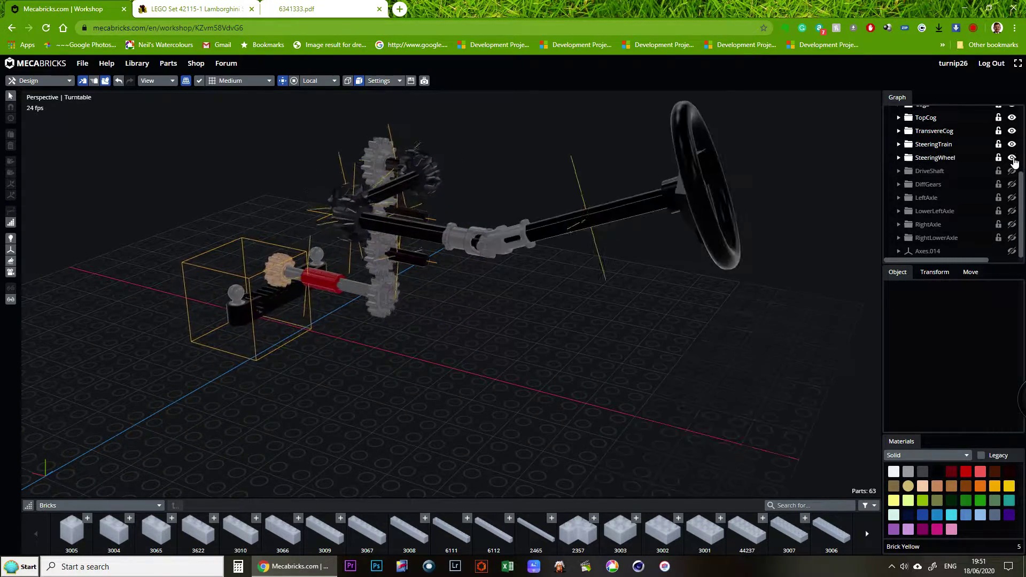
right_click_drag(639, 386, 505, 389)
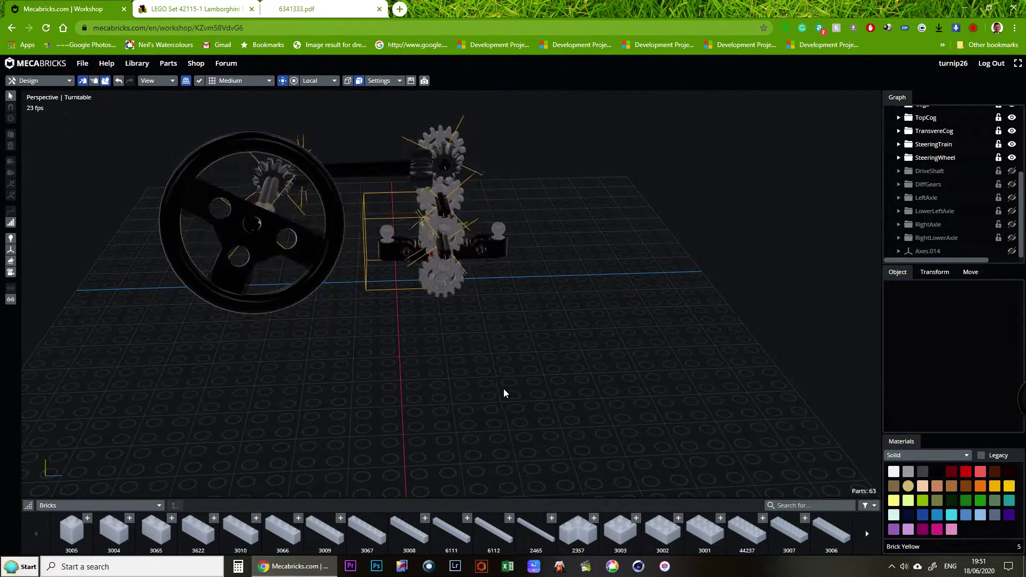
left_click(279, 252)
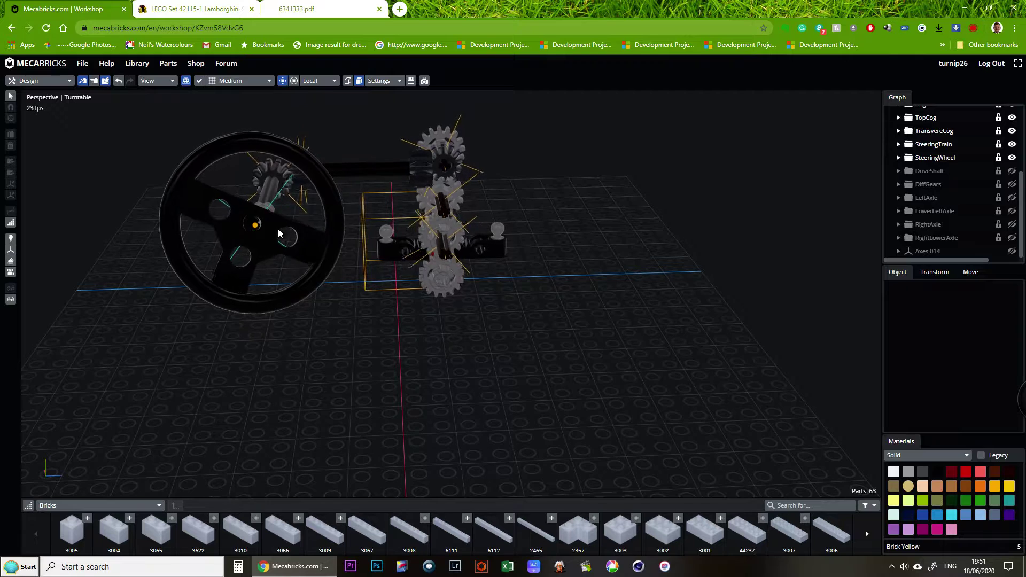
left_click(347, 253)
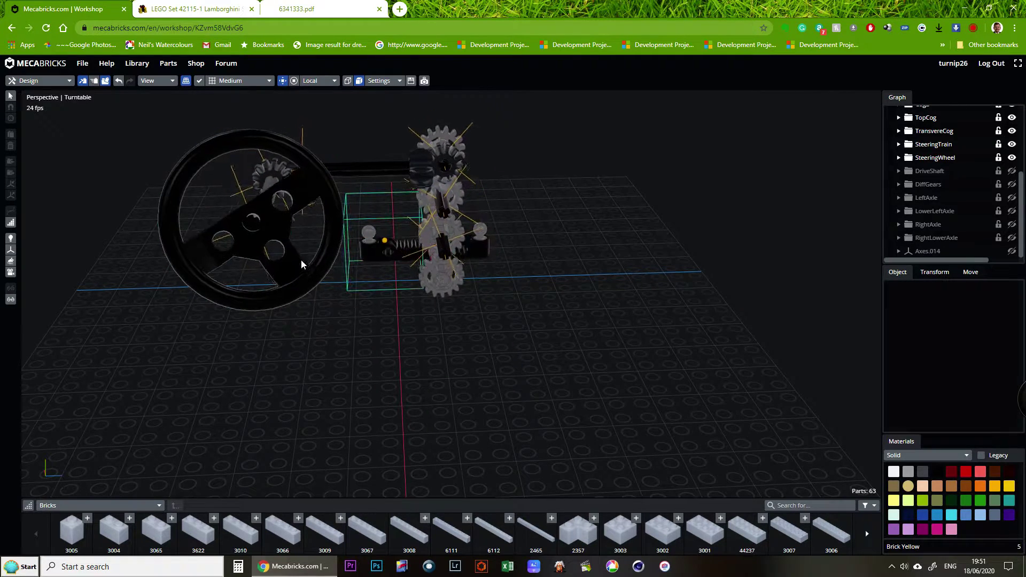
left_click(262, 227)
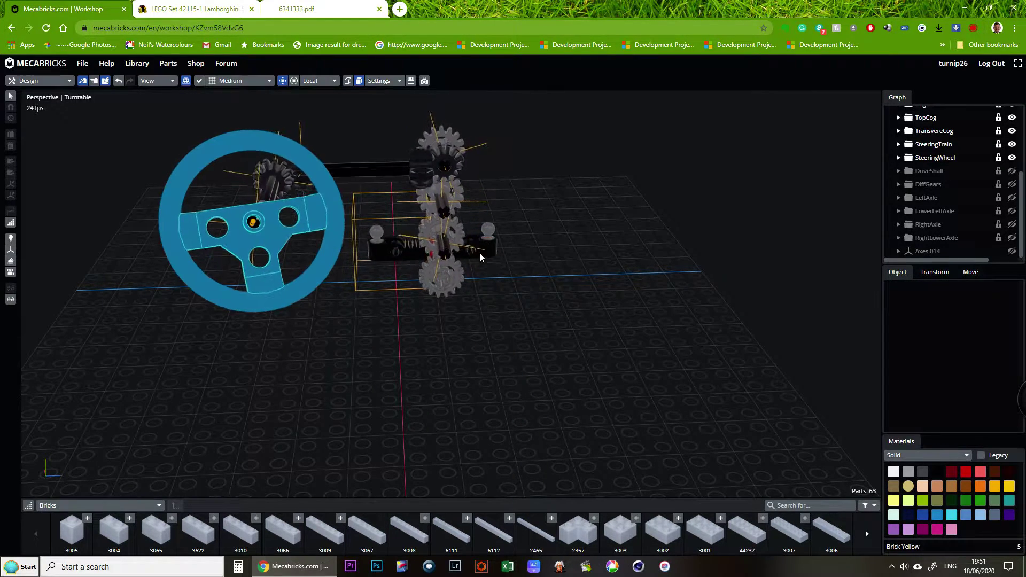
left_click(440, 278)
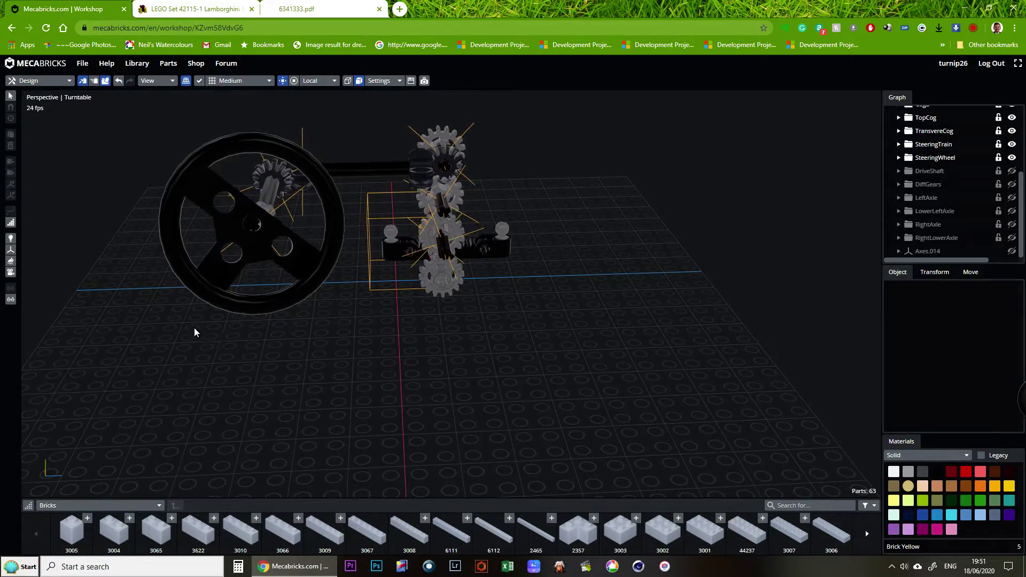
- Show the LeftWheel group beside the rack, viewing the assembly from the rack side
right_click_drag(187, 326, 544, 303)
right_click_drag(581, 399, 524, 399)
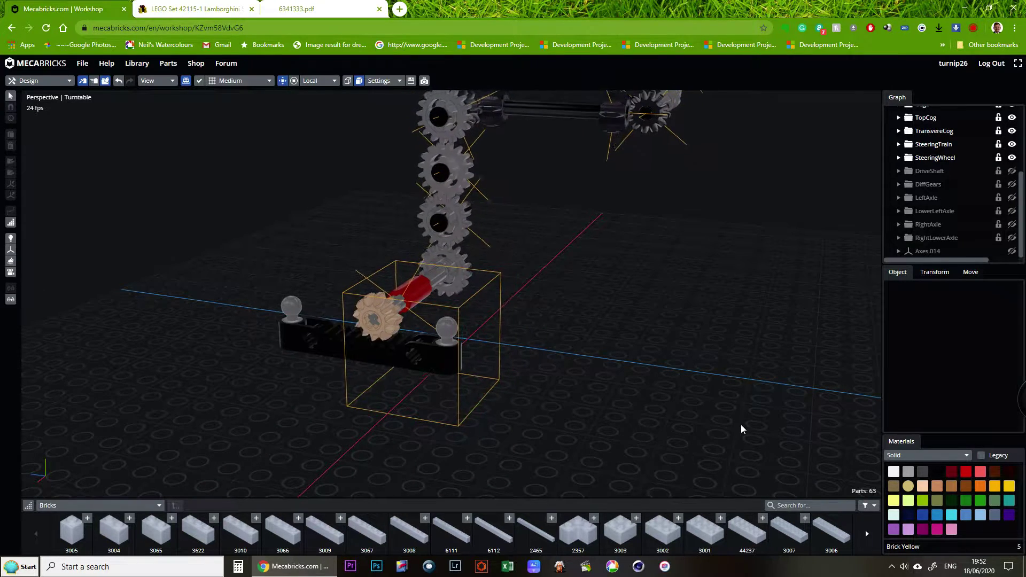
left_click_drag(1022, 238, 1022, 170)
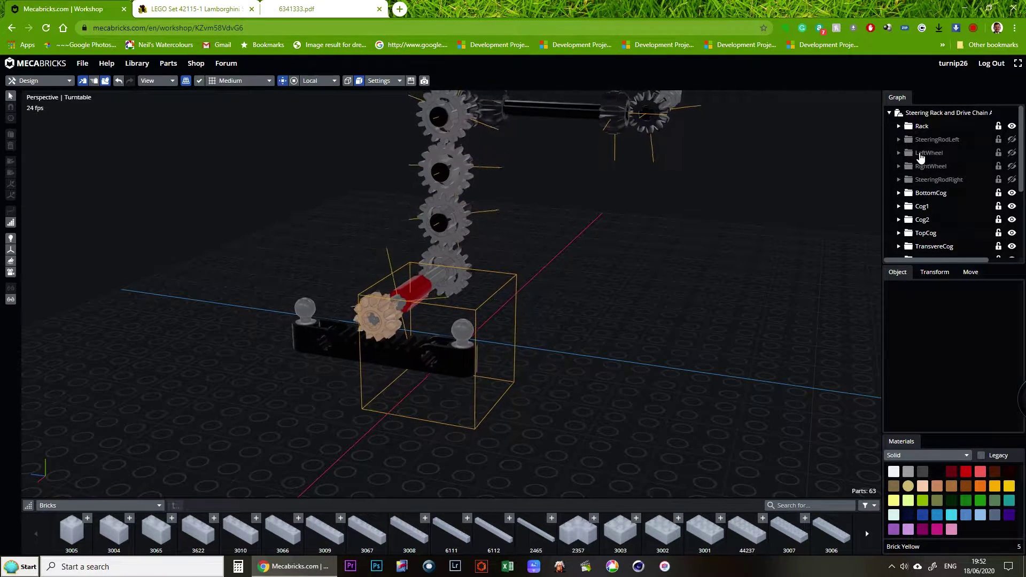
left_click(1011, 153)
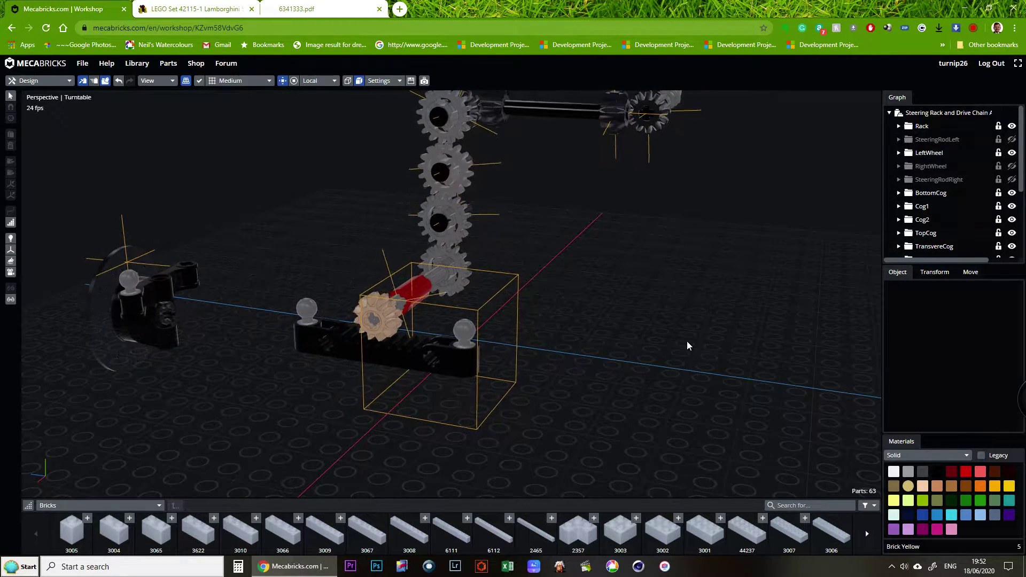
- Show the SteeringRodLeft group and view its link between the rack and the left wheel hub from above
left_click(1012, 139)
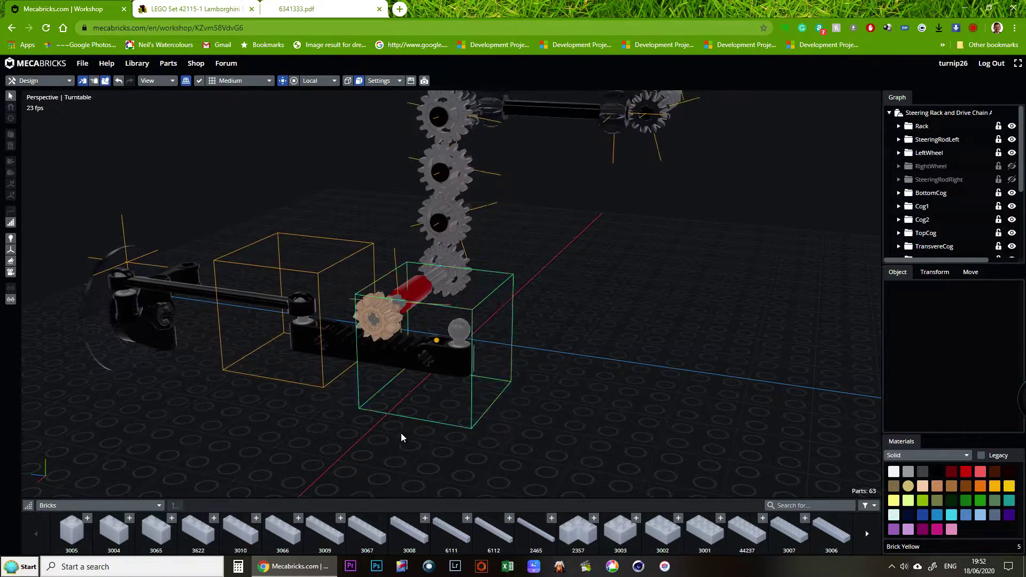
left_click_drag(226, 415, 428, 424)
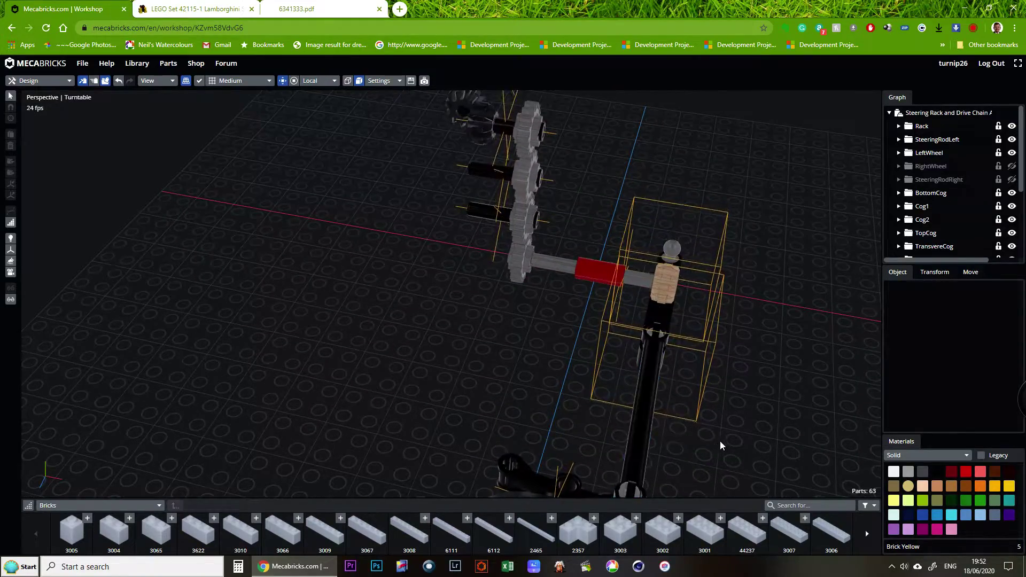
right_click_drag(719, 441, 607, 271)
left_click_drag(607, 271, 598, 298)
right_click_drag(600, 303, 646, 321)
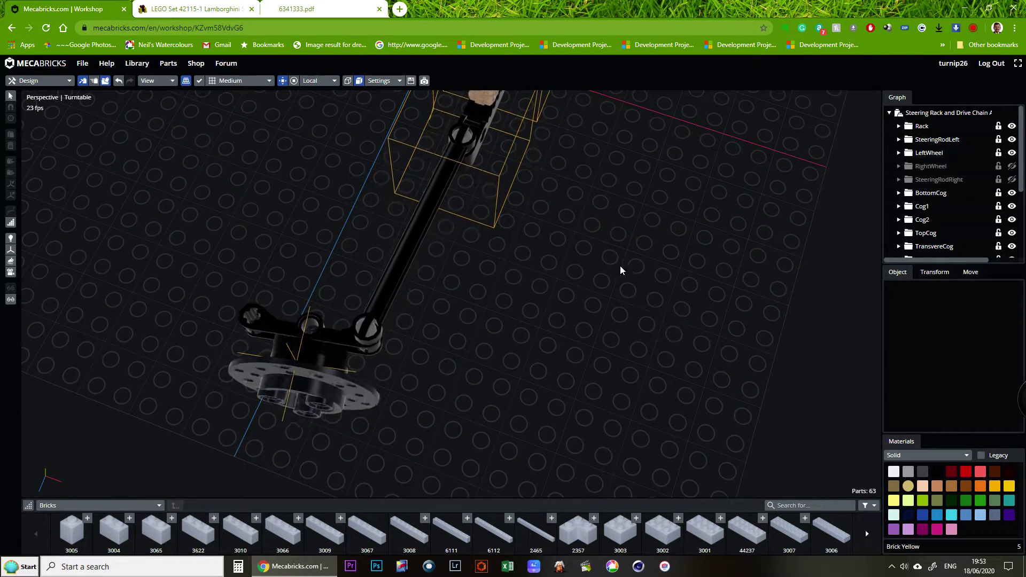
- Examine how the left steering rod's ball joints at the rack and hub turn the left wheel as the rack moves
left_click(460, 136)
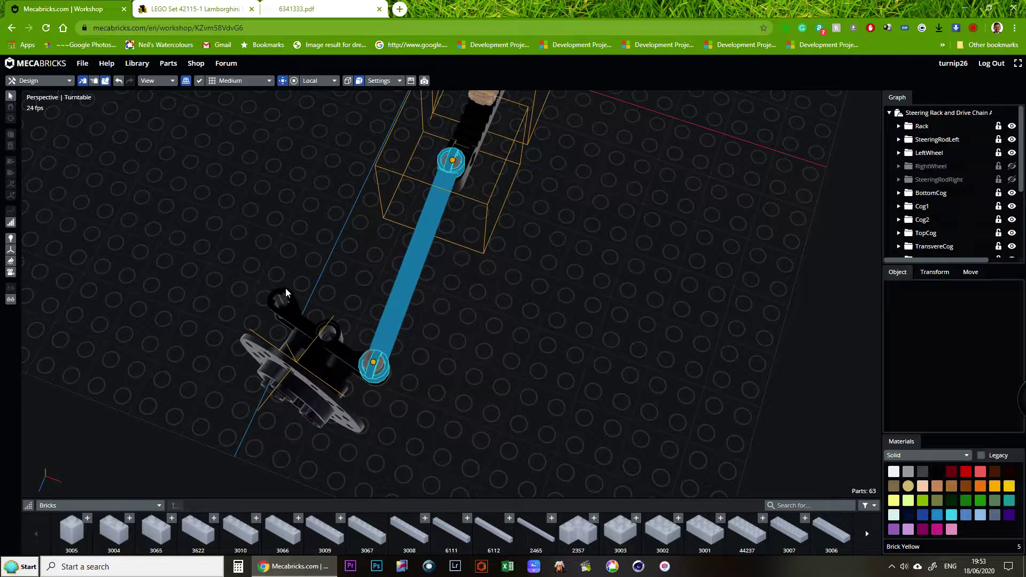
left_click(289, 301)
left_click(439, 357)
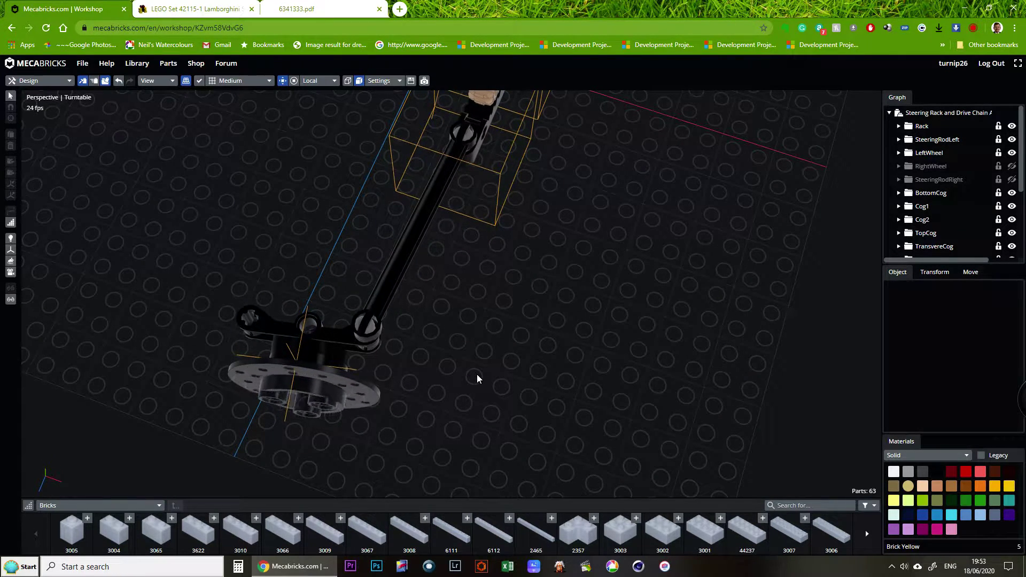
left_click(296, 370)
left_click(365, 358)
left_click(364, 358)
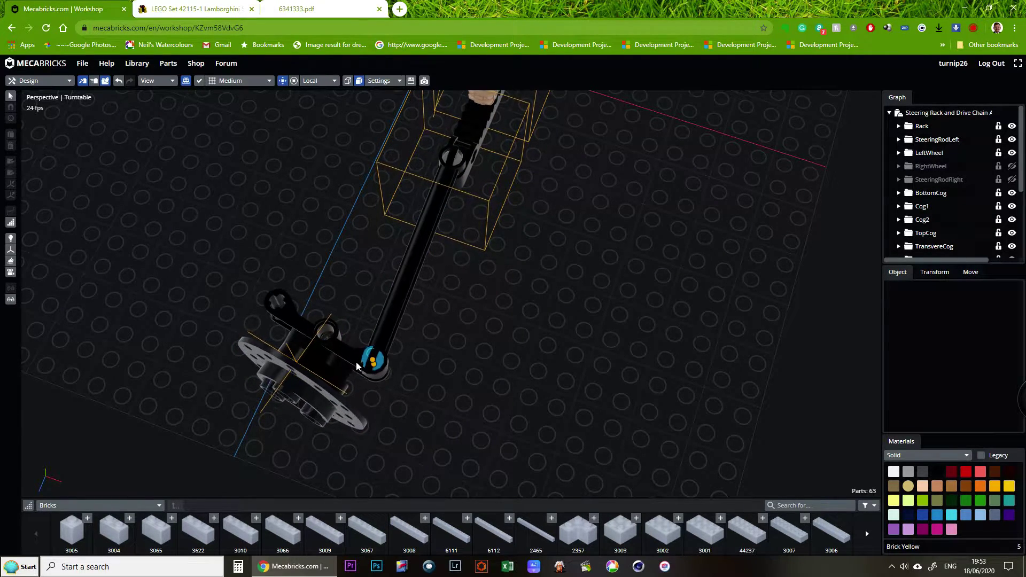
left_click(380, 351)
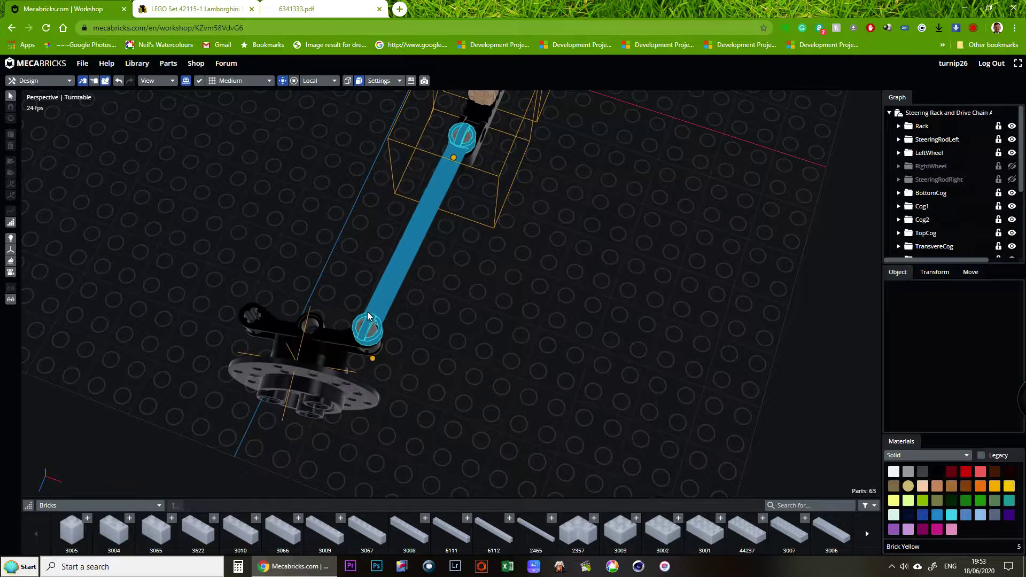
left_click(361, 317)
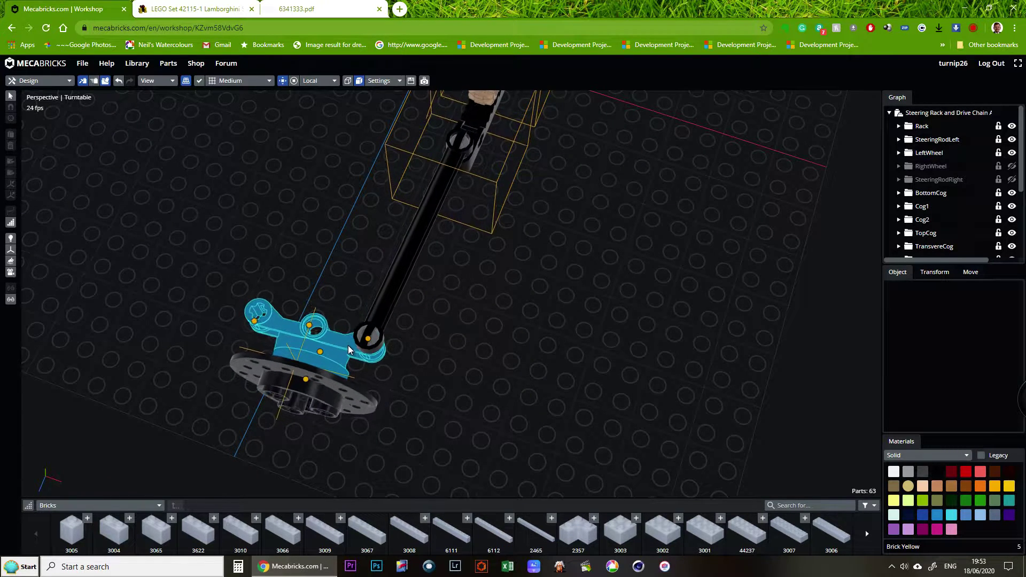
left_click(407, 384)
left_click(372, 376)
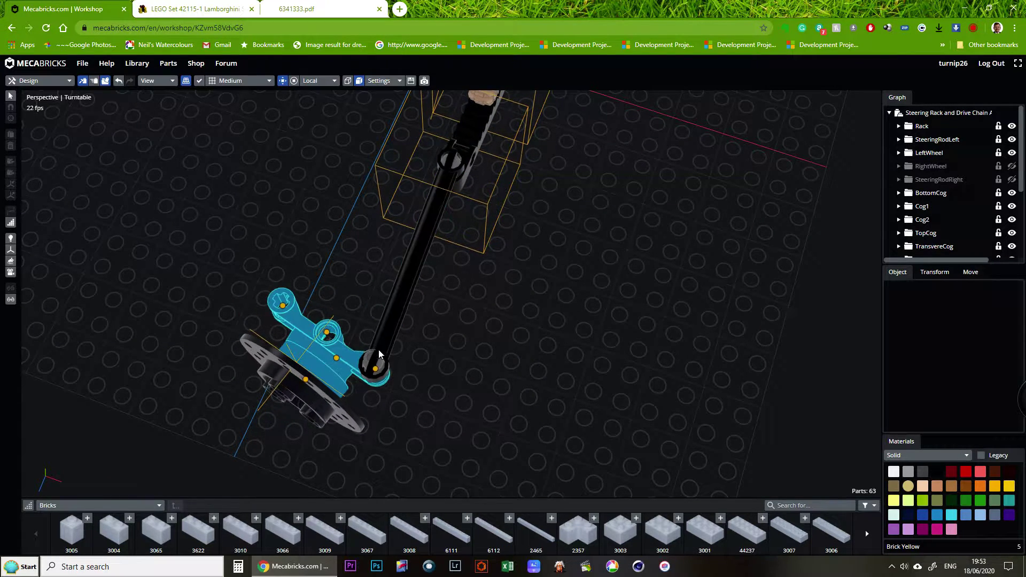
left_click(358, 374)
left_click(451, 380)
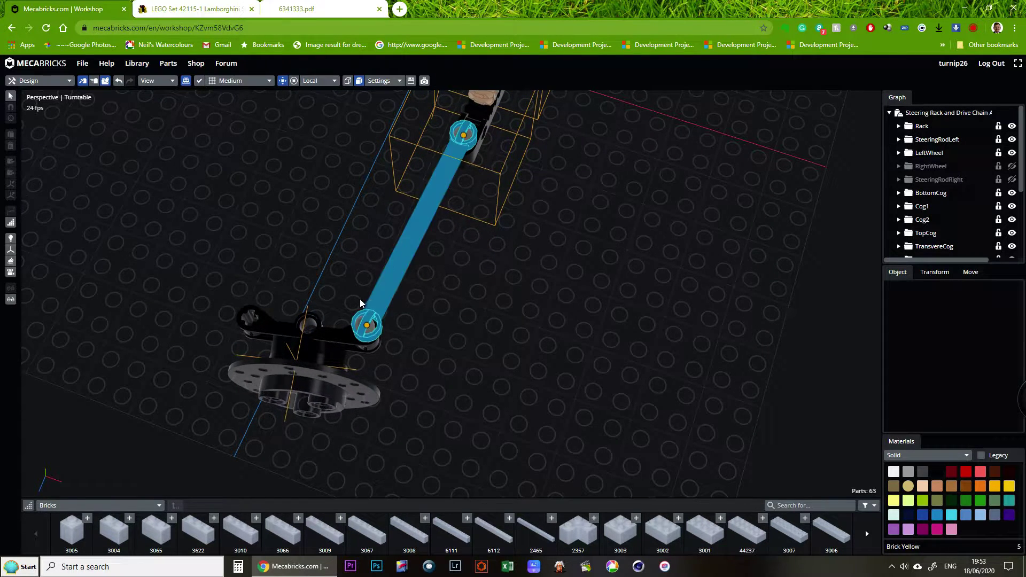
left_click(342, 342)
left_click(459, 146)
left_click(331, 357)
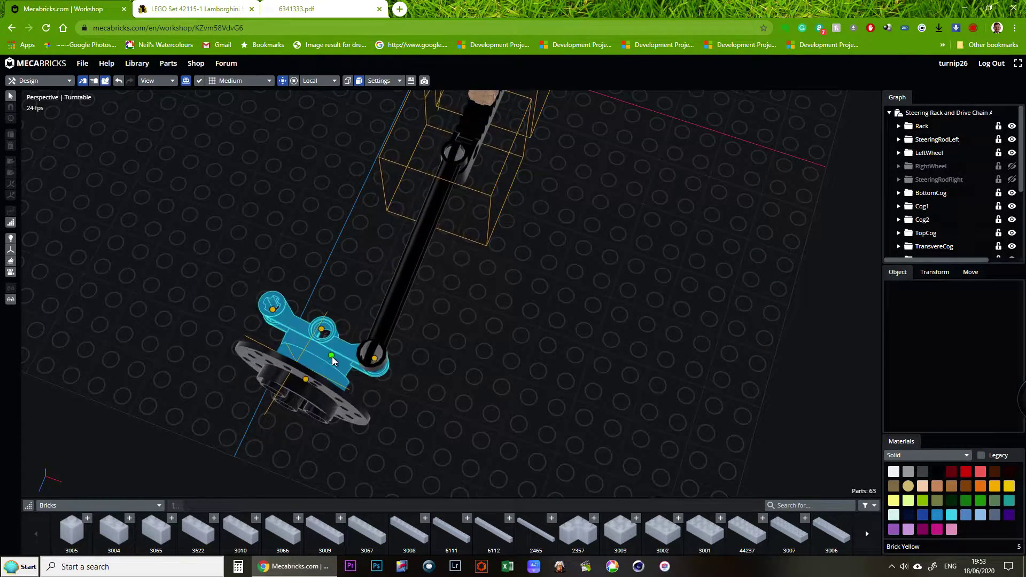
left_click(441, 153)
left_click(326, 213)
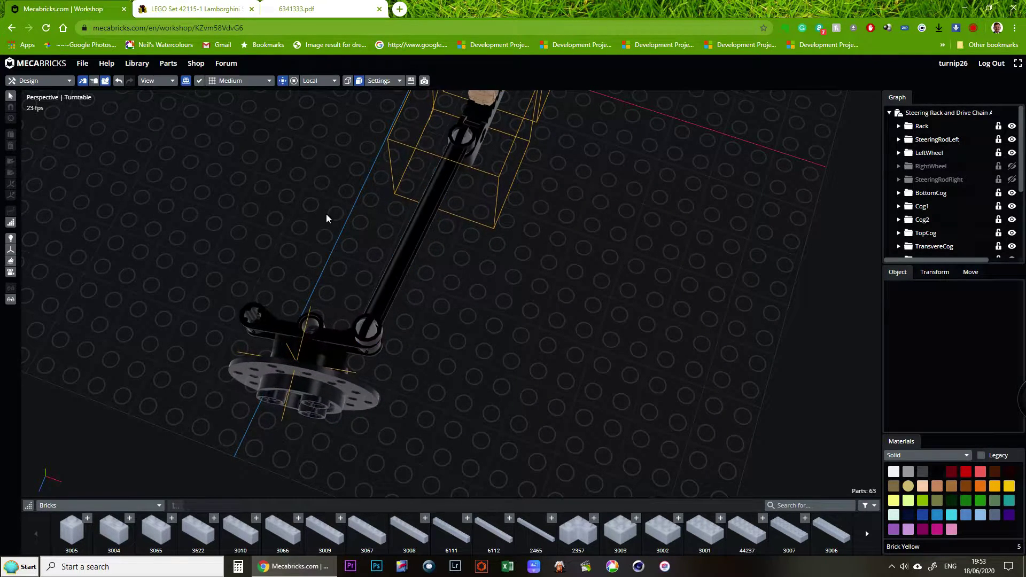
left_click(406, 252)
left_click(365, 327)
left_click(318, 317)
left_click(476, 358)
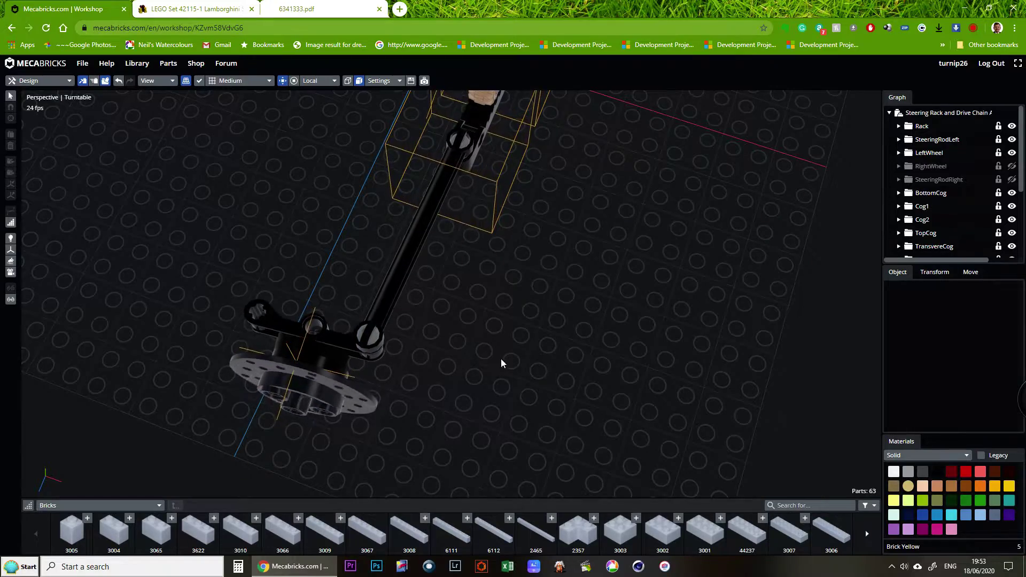
- Show the RightWheel and SteeringRodRight groups, viewing the complete steering assembly from the rack side
middle_click_drag(649, 357, 523, 360)
right_click_drag(645, 350, 457, 354)
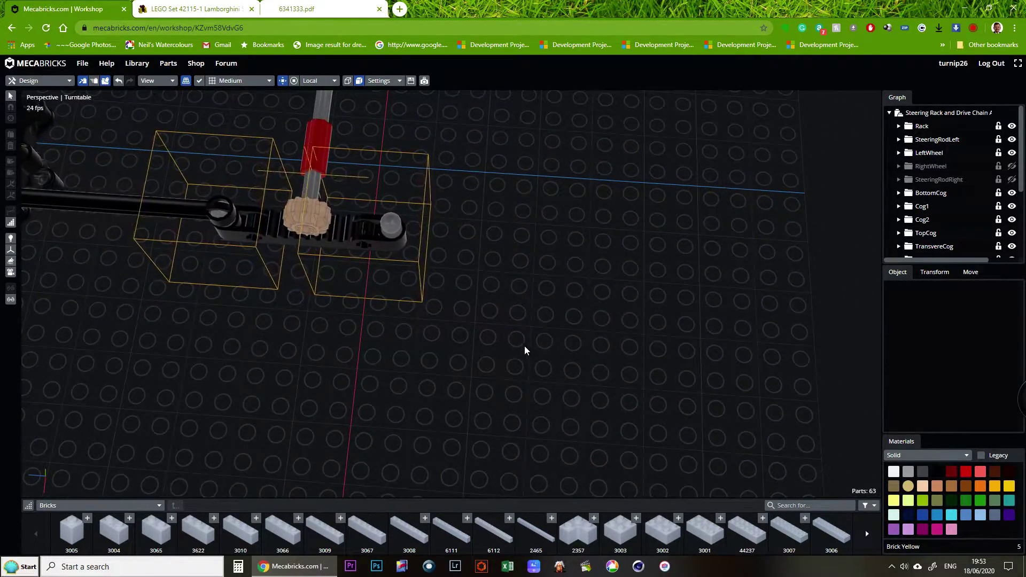
right_click_drag(524, 350, 458, 360)
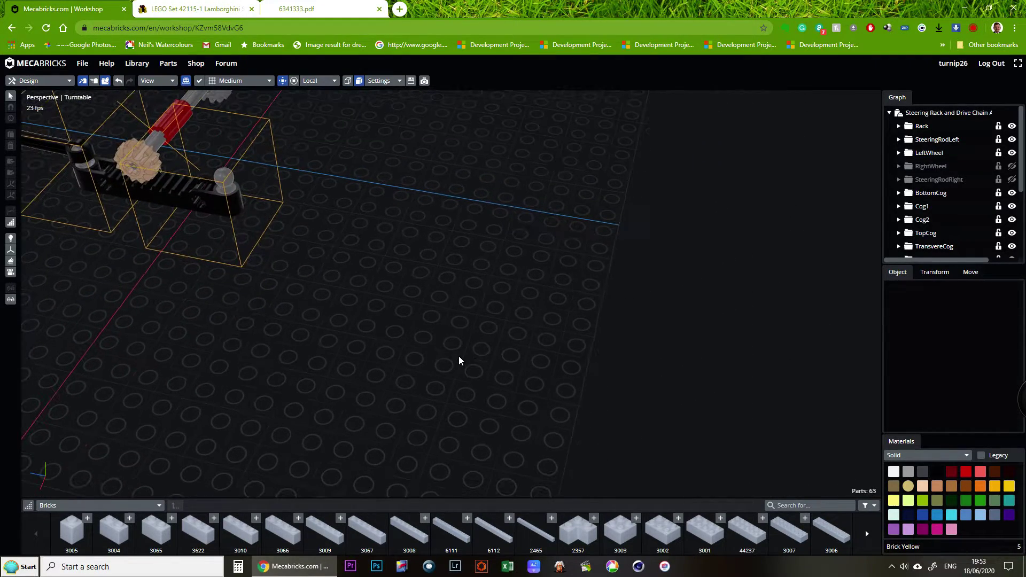
left_click(1011, 166)
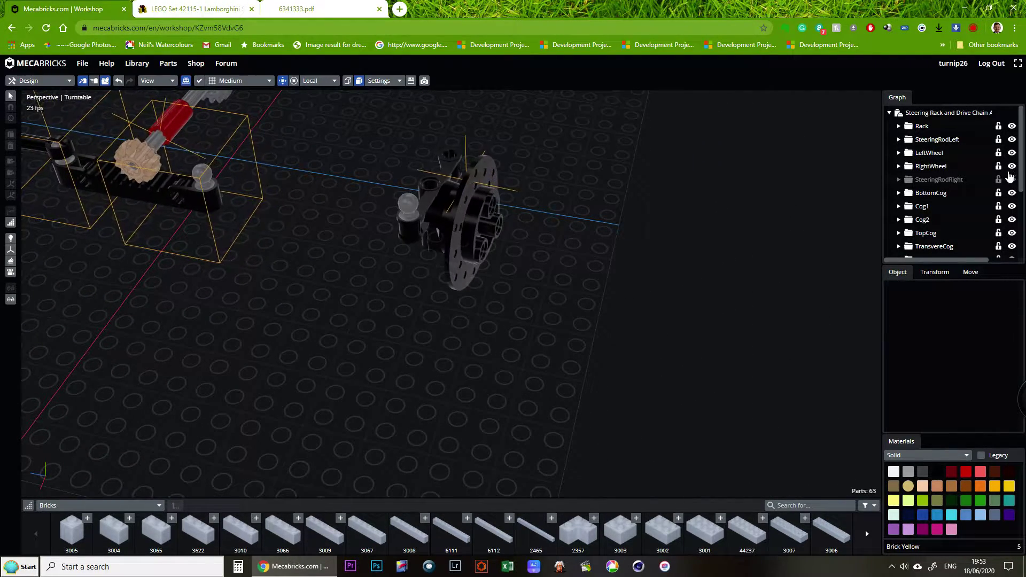
left_click(1012, 179)
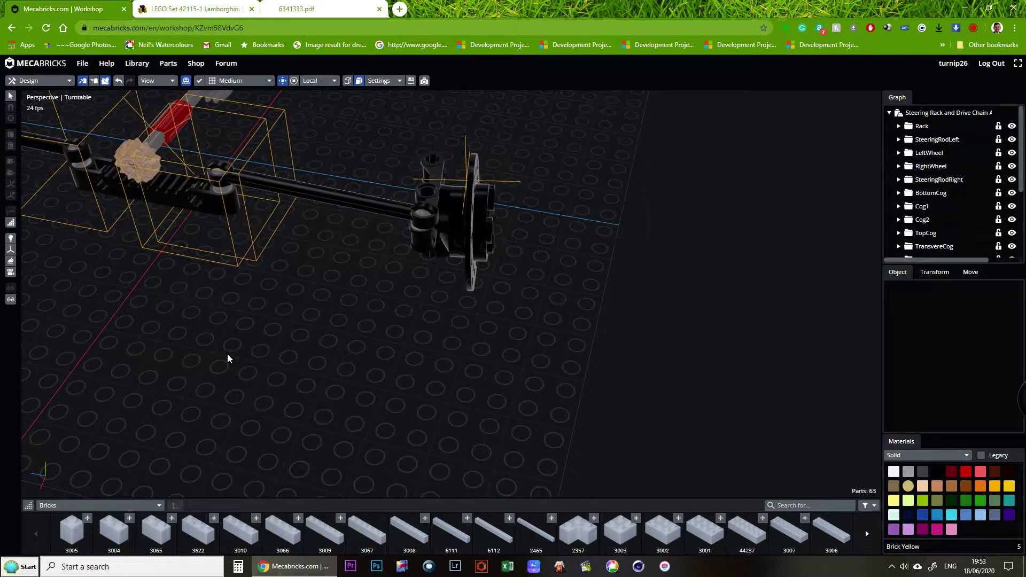
left_click_drag(246, 354, 397, 333)
scroll(393, 337, "down", 4)
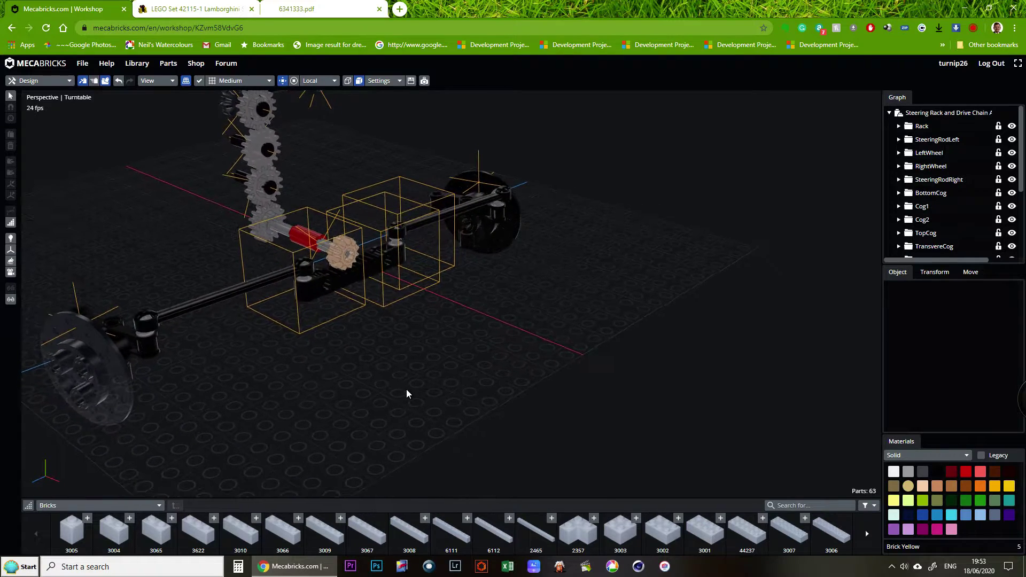
right_click_drag(406, 389, 316, 383)
right_click_drag(287, 315, 363, 390)
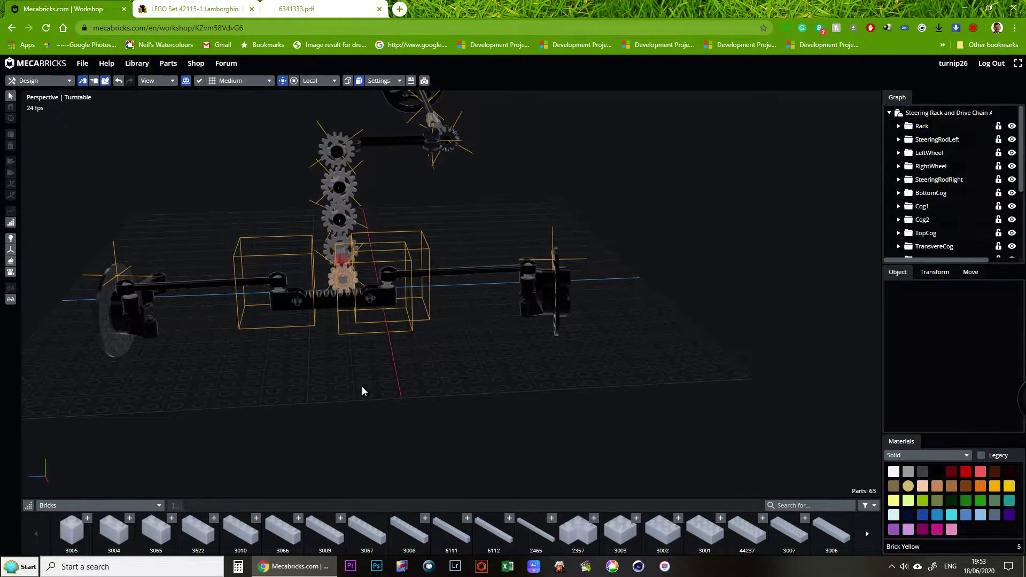
right_click_drag(408, 381, 506, 437)
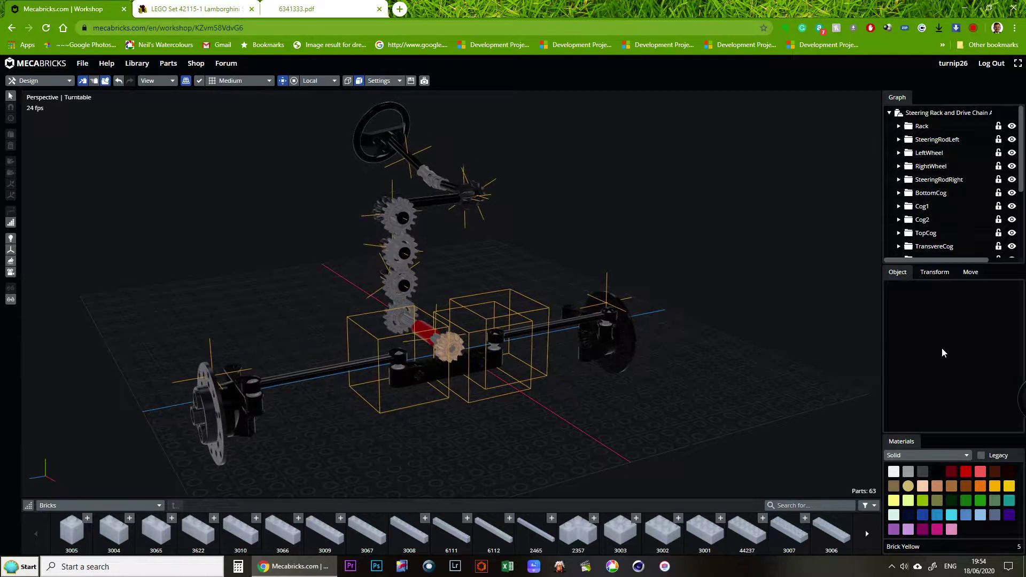
- Hide all the steering groups from Rack through SteeringWheel so the scene is empty
left_click(1012, 126)
left_click(1011, 140)
left_click(1012, 153)
left_click(1011, 166)
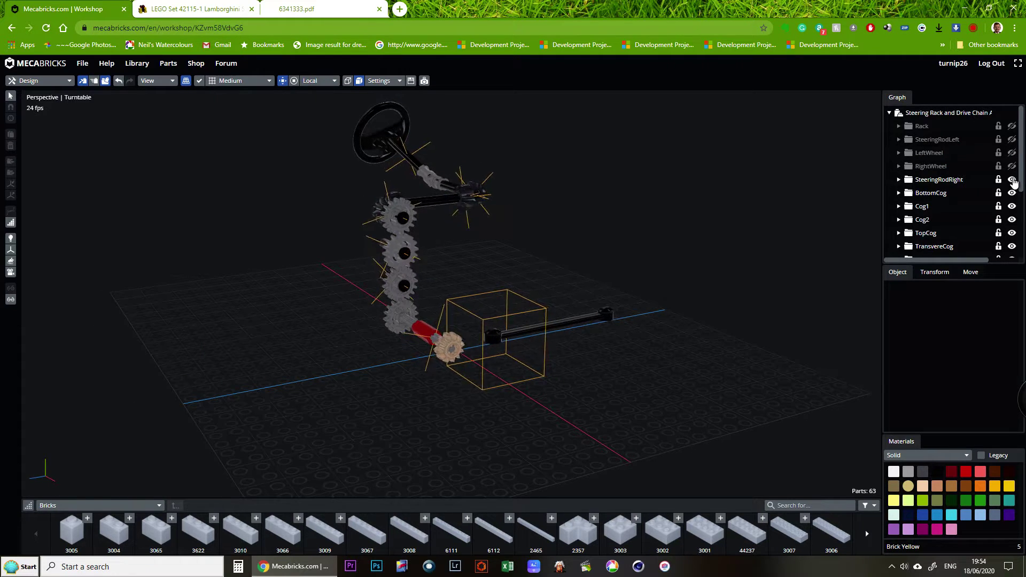
left_click(1012, 179)
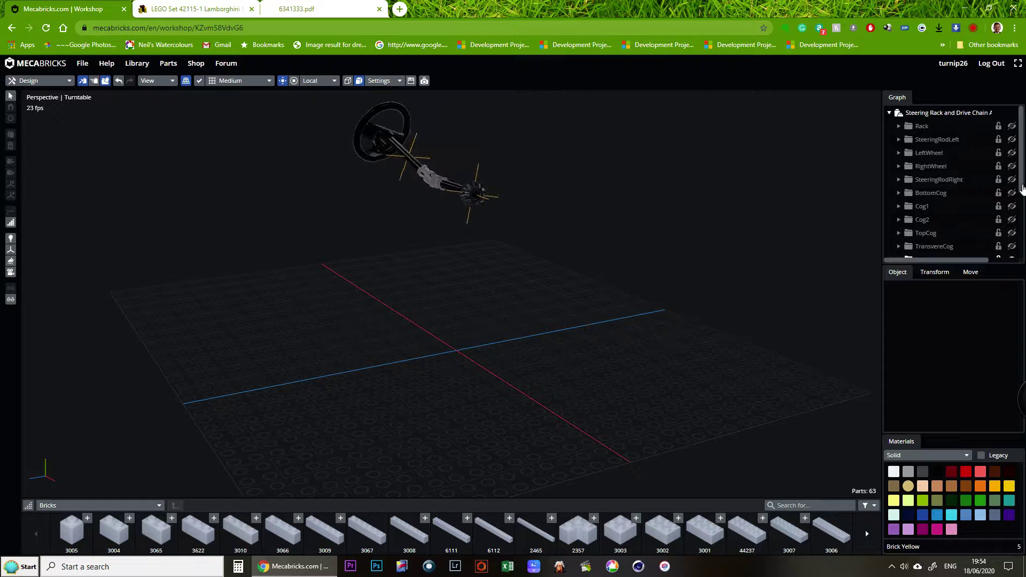
scroll(1021, 192, "down", 2)
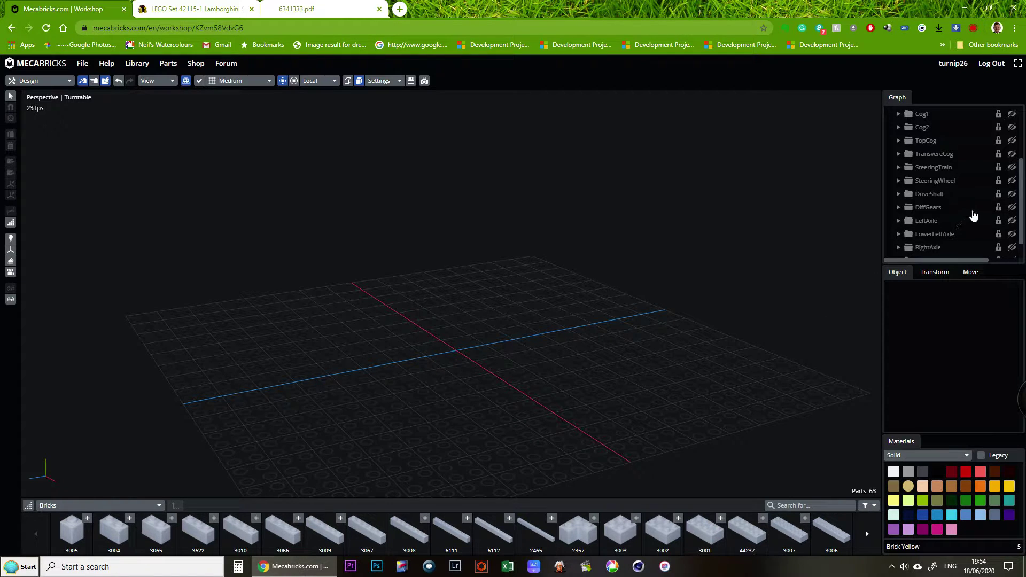
- Show the DriveShaft group and view its shaft and two tan gears from the side
left_click_drag(1022, 181, 1021, 224)
scroll(1023, 171, "down", 1)
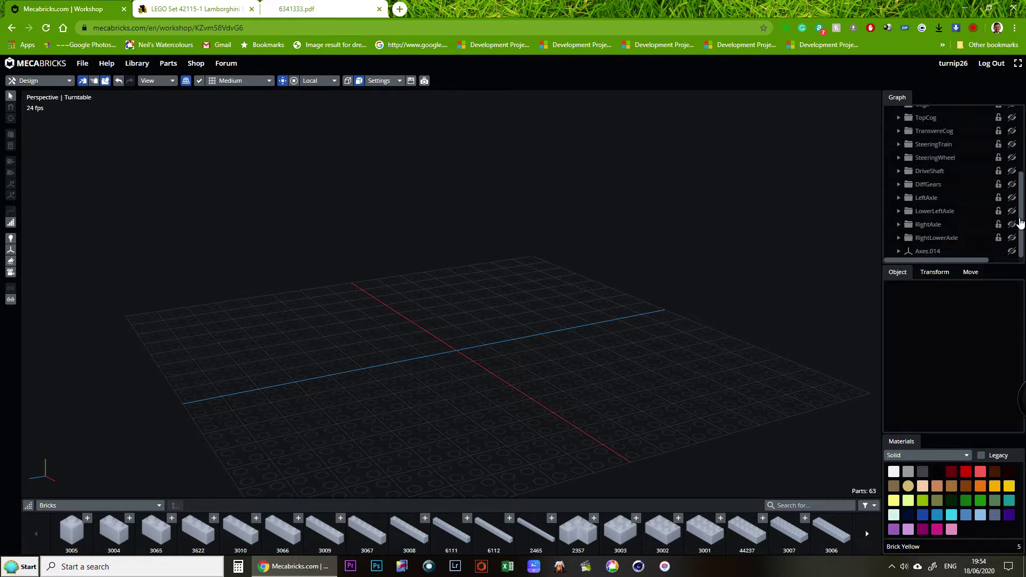
left_click(1012, 171)
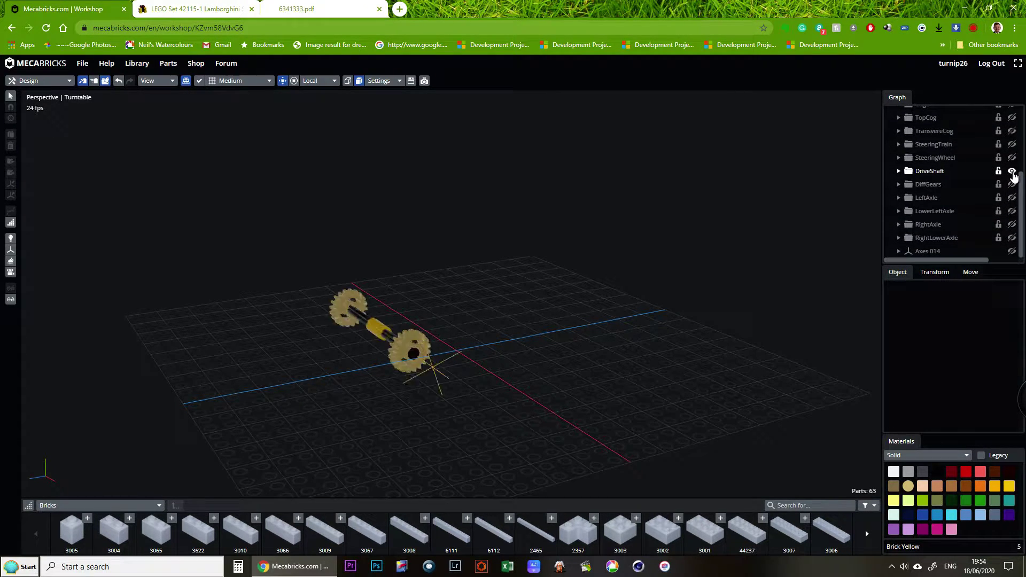
right_click_drag(310, 415, 383, 433)
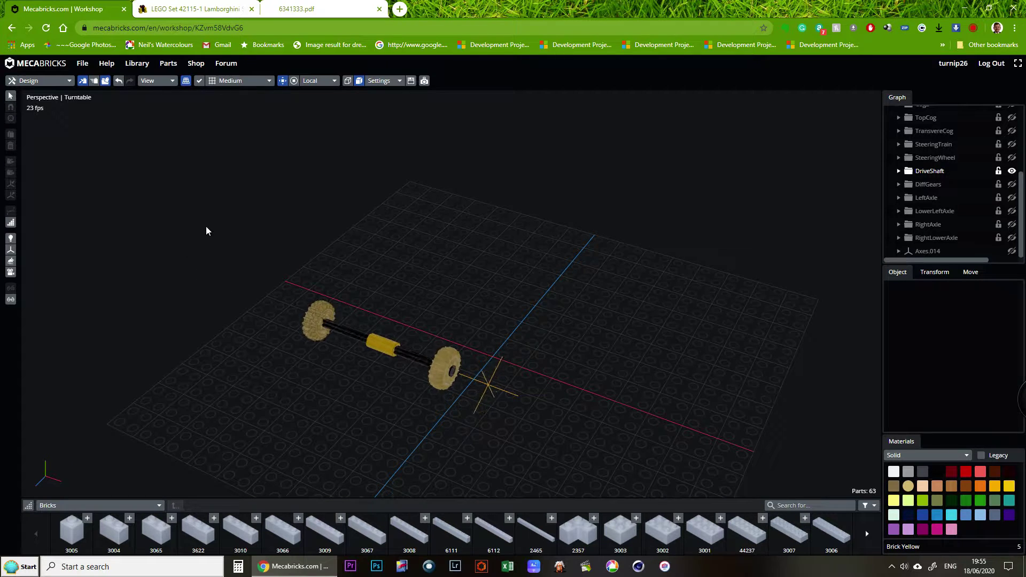
- Show the DiffGears group and inspect from above how the drive shaft's gear meshes with the differential
left_click(321, 311)
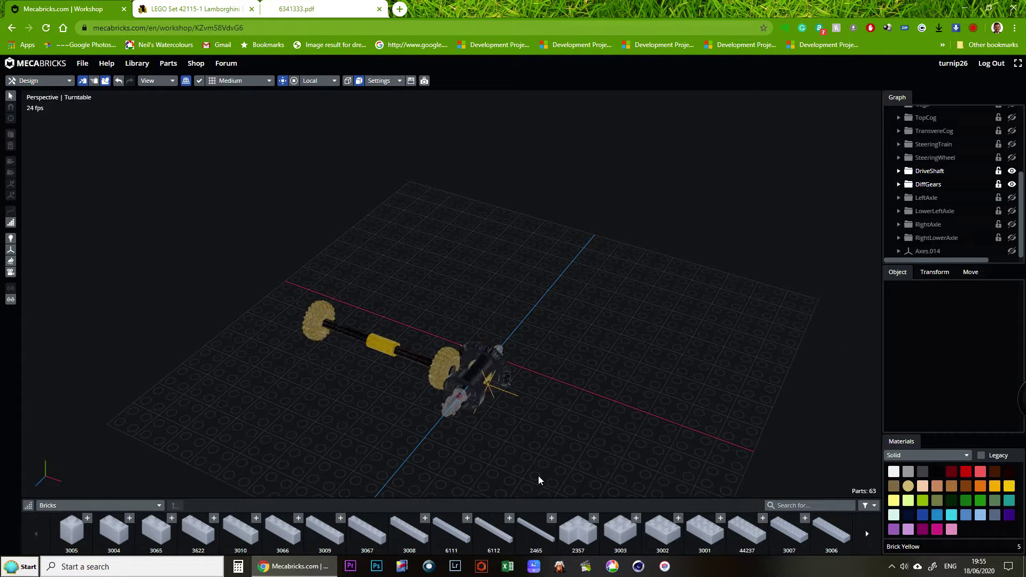
right_click_drag(363, 430, 448, 483)
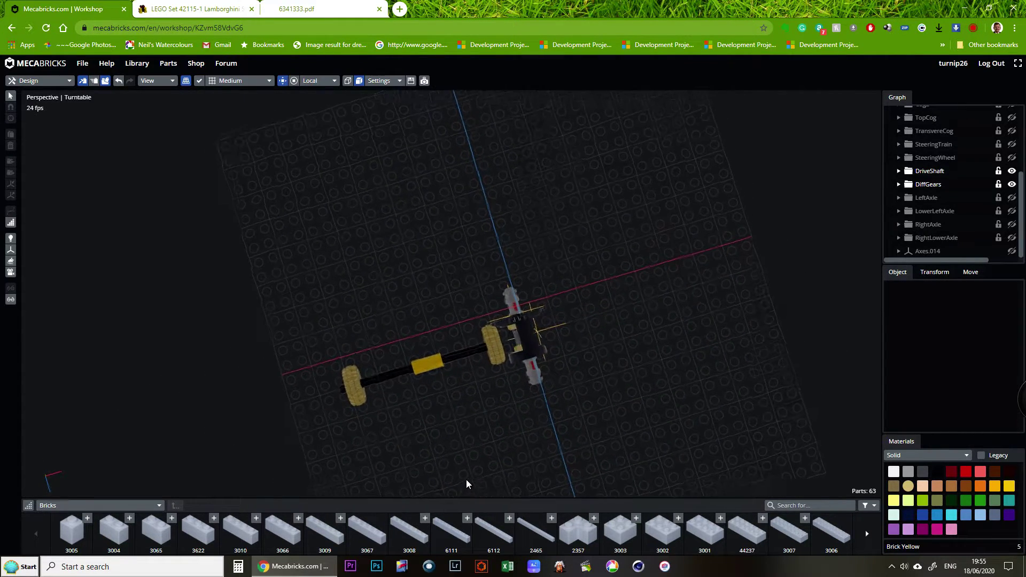
scroll(505, 446, "up", 5)
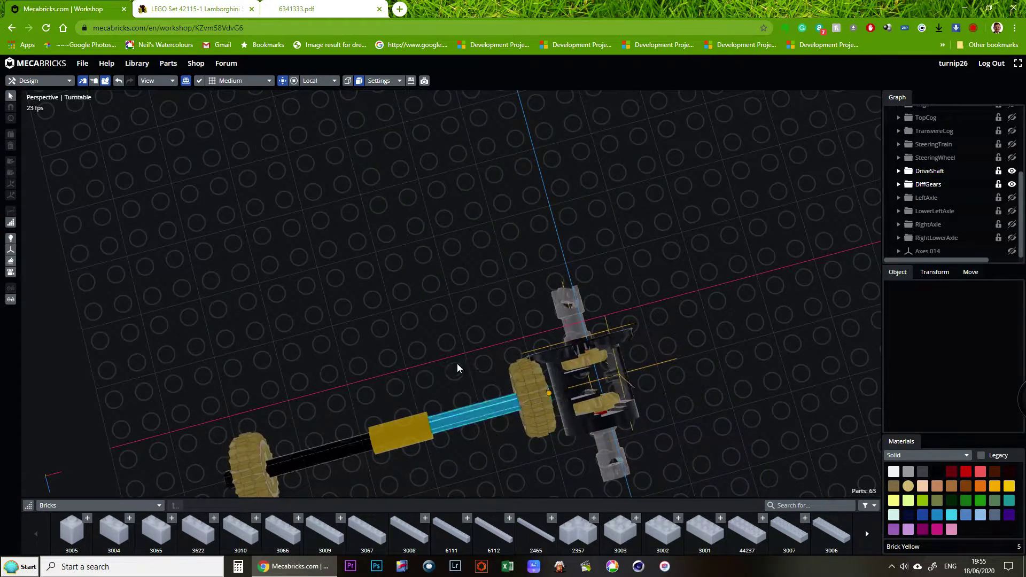
middle_click_drag(457, 364, 314, 191)
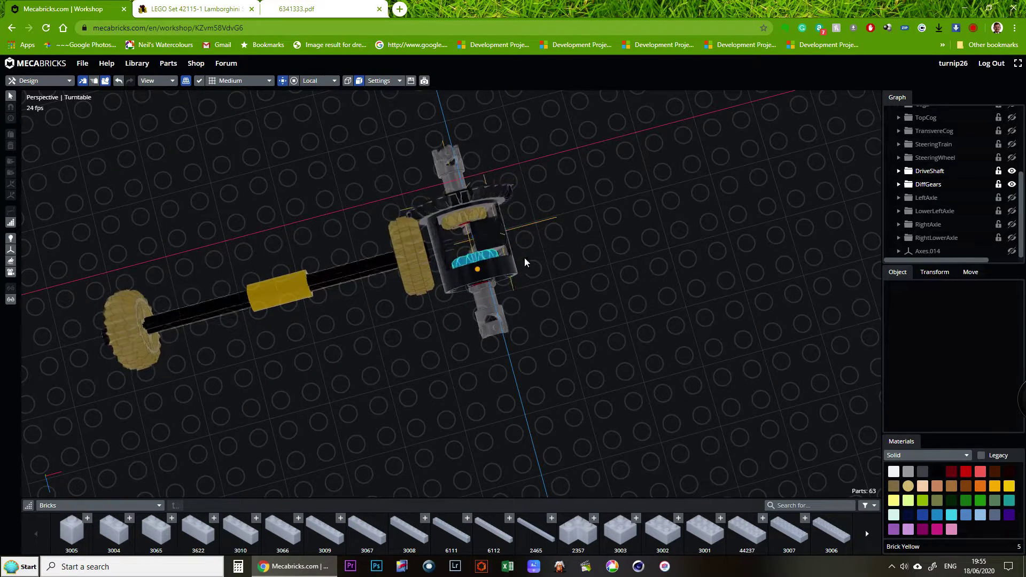
- Show and select the Axes.014 object, and inspect the differential and its output joints from an oblique angle
left_click(937, 252)
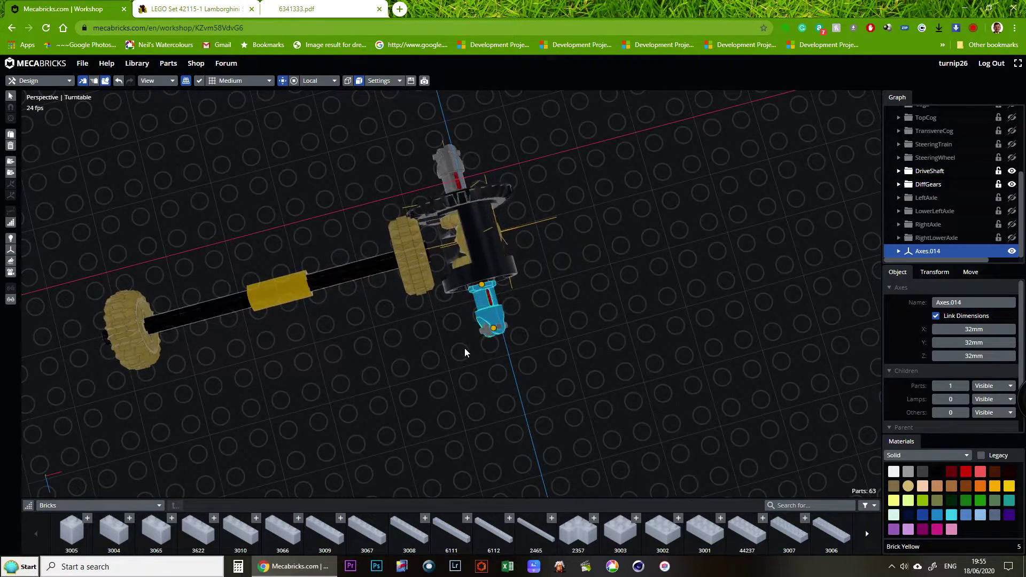
middle_click_drag(462, 371, 466, 338)
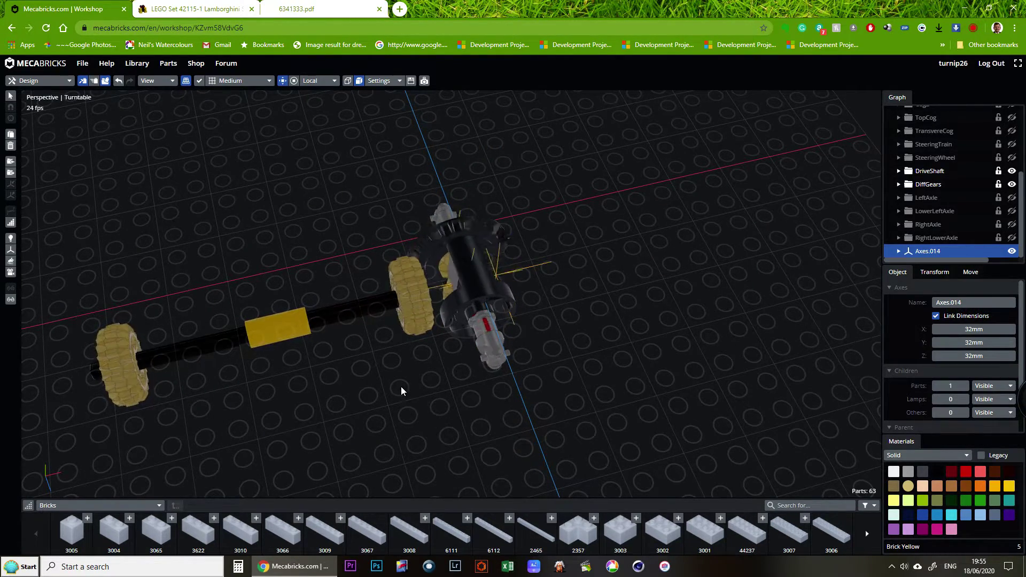
middle_click_drag(400, 386, 451, 371)
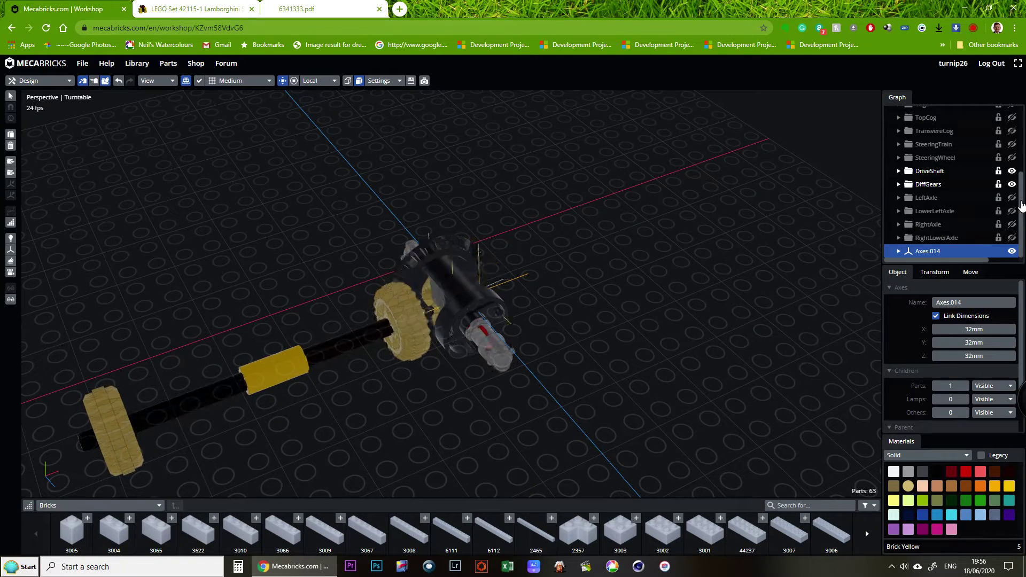
- Clear the selection and show the LeftAxle group, viewing its joint with the differential from above
left_click(557, 382)
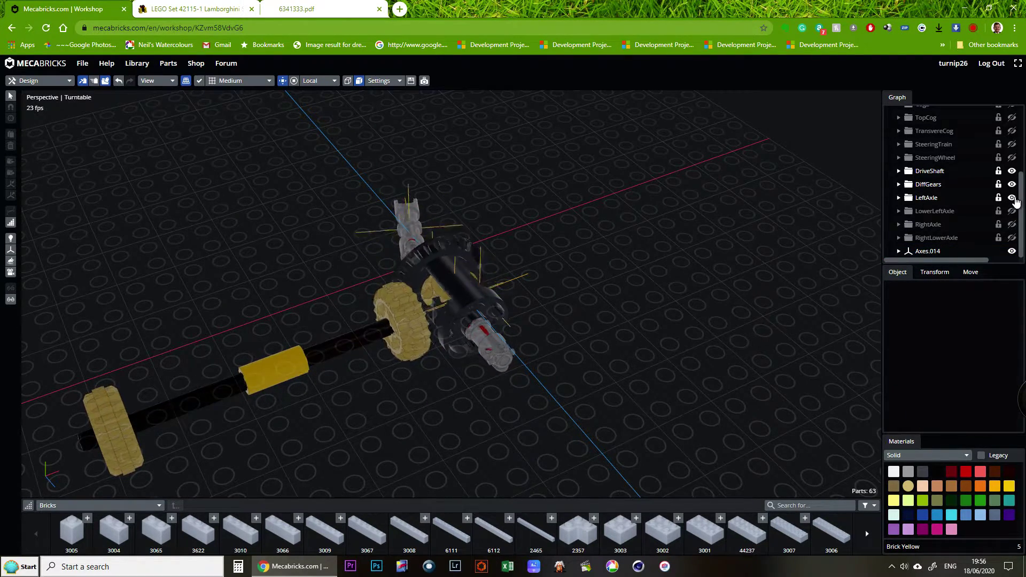
middle_click_drag(640, 251, 658, 290)
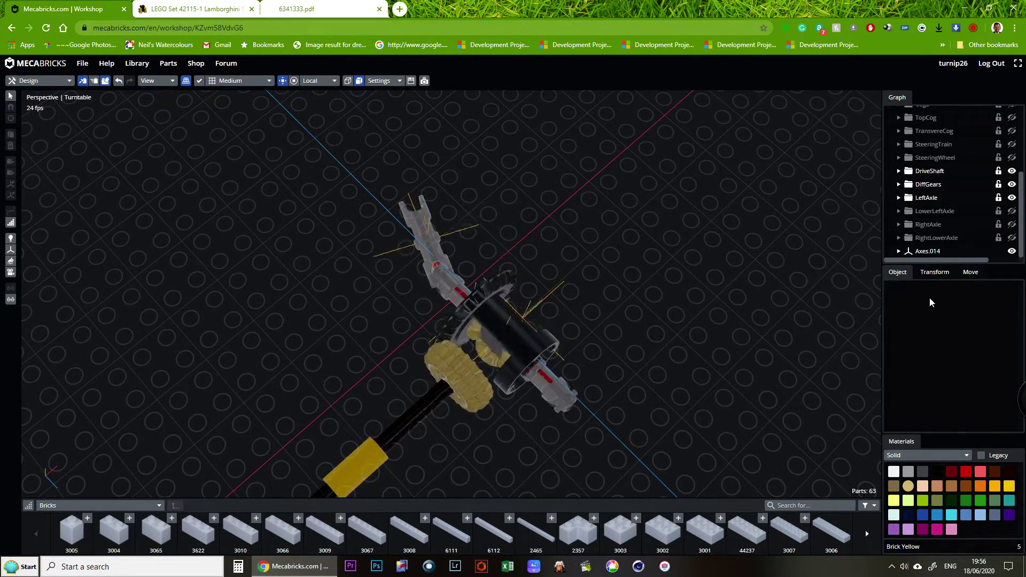
- Show the LowerLeftAxle, RightAxle and RightLowerAxle groups, and inspect both axles with the differential from above and from the side
left_click(1012, 211)
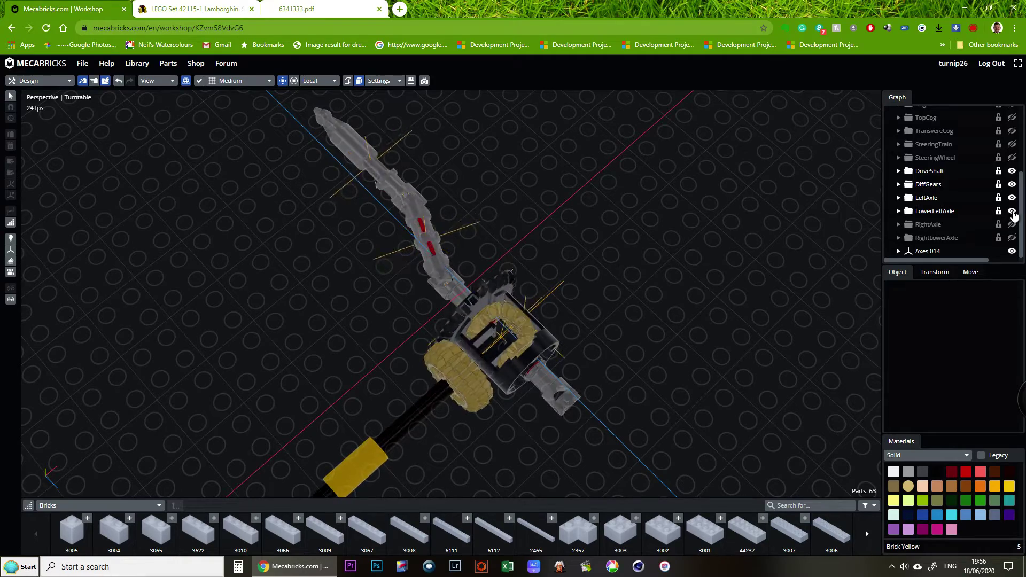
mouse_move(559, 197)
middle_mouse_down()
mouse_move(591, 211)
mouse_move(558, 210)
middle_mouse_up()
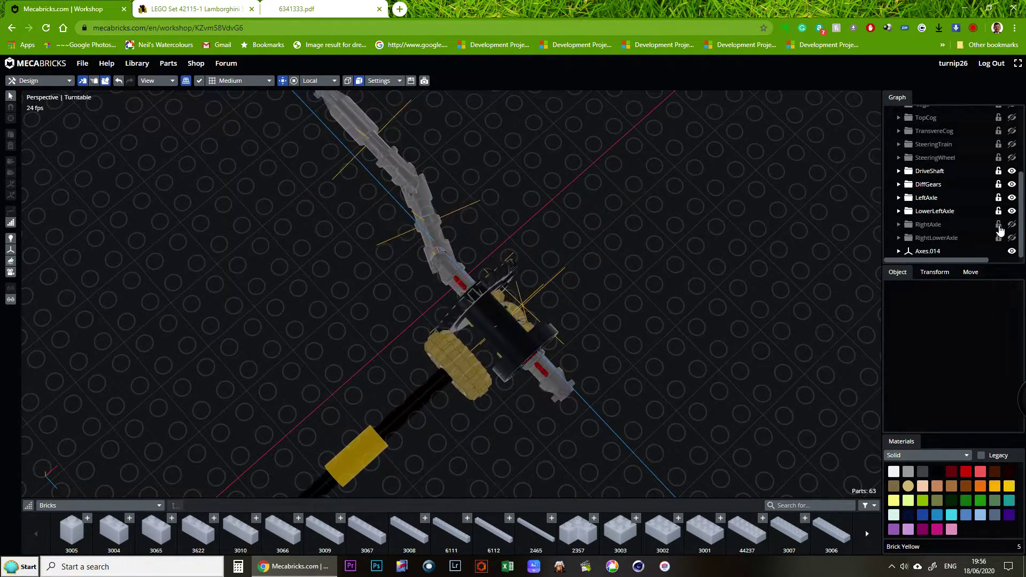
left_click(1012, 238)
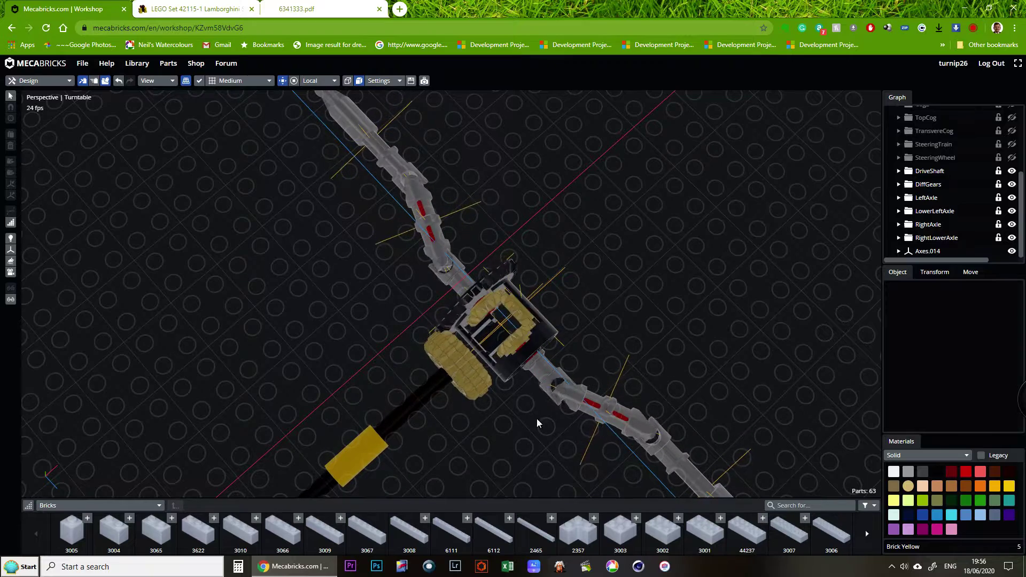
right_click_drag(493, 459, 457, 328)
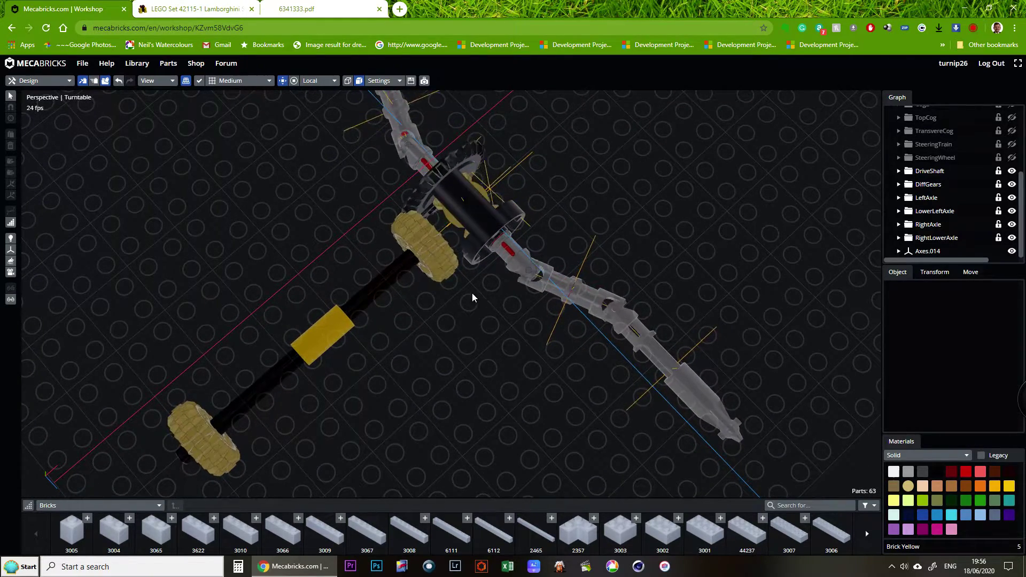
left_click(487, 248)
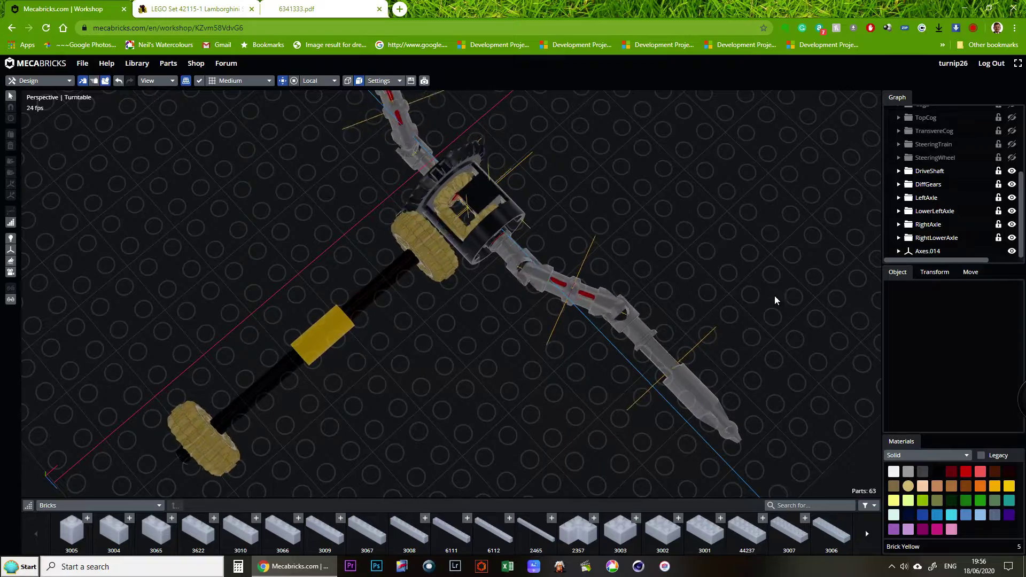
middle_click_drag(774, 296, 668, 238)
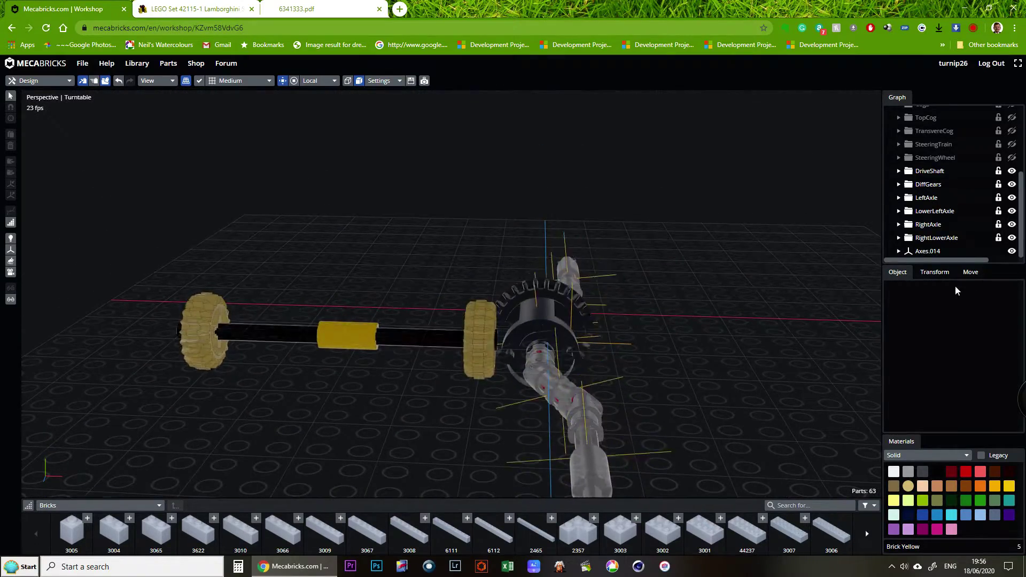
- Show the Rack and RightWheel groups alongside the drive chain
scroll(1021, 232, "up", 3)
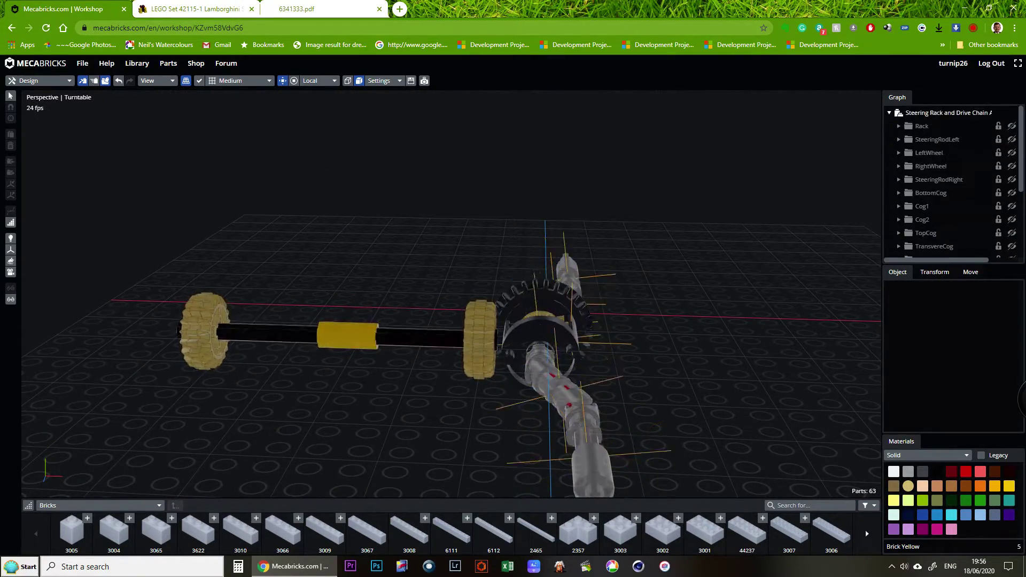
left_click(1011, 127)
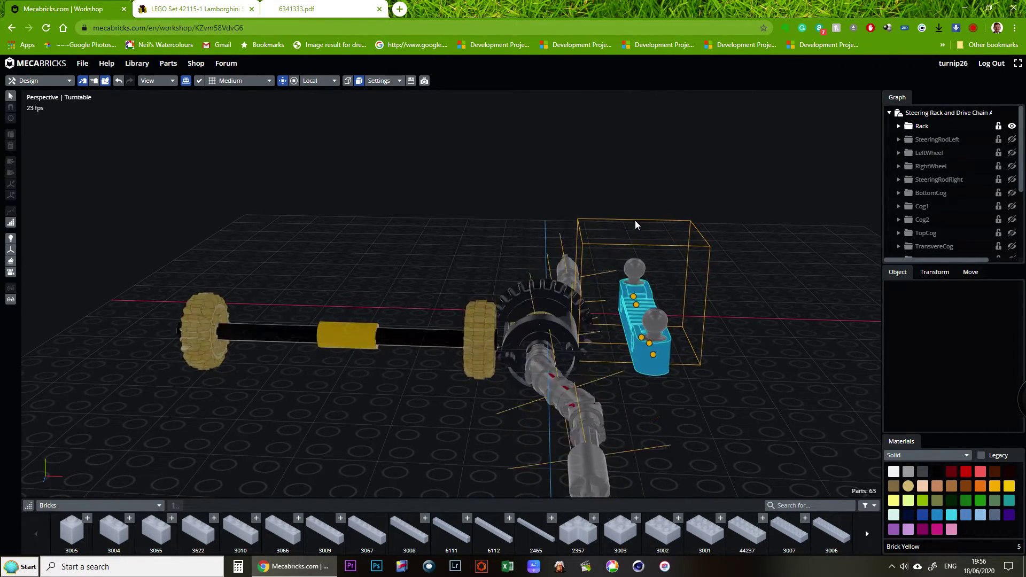
left_click(1012, 166)
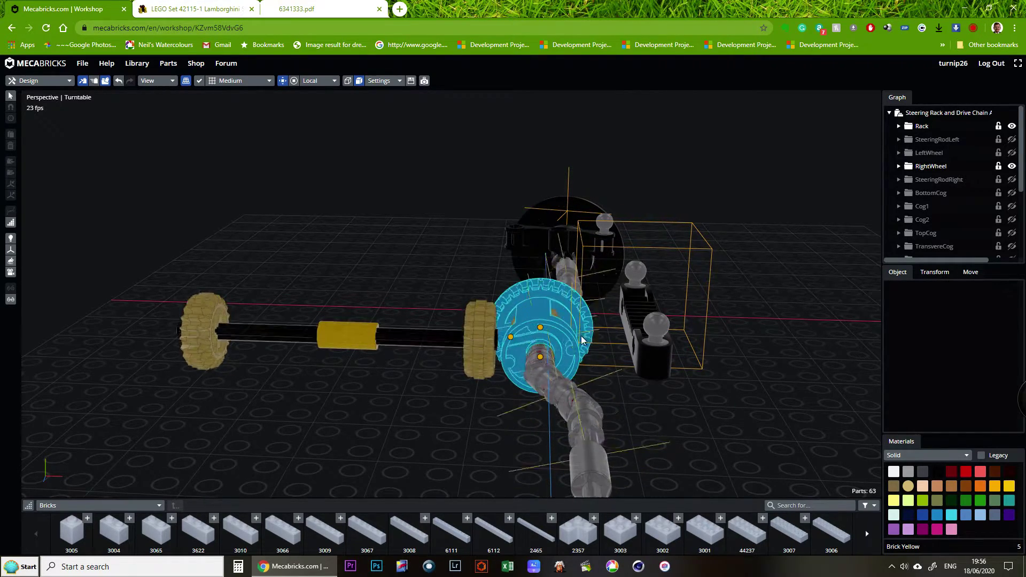
- Examine up close where the lower axle enters the RightWheel hub
right_click_drag(435, 287, 470, 273)
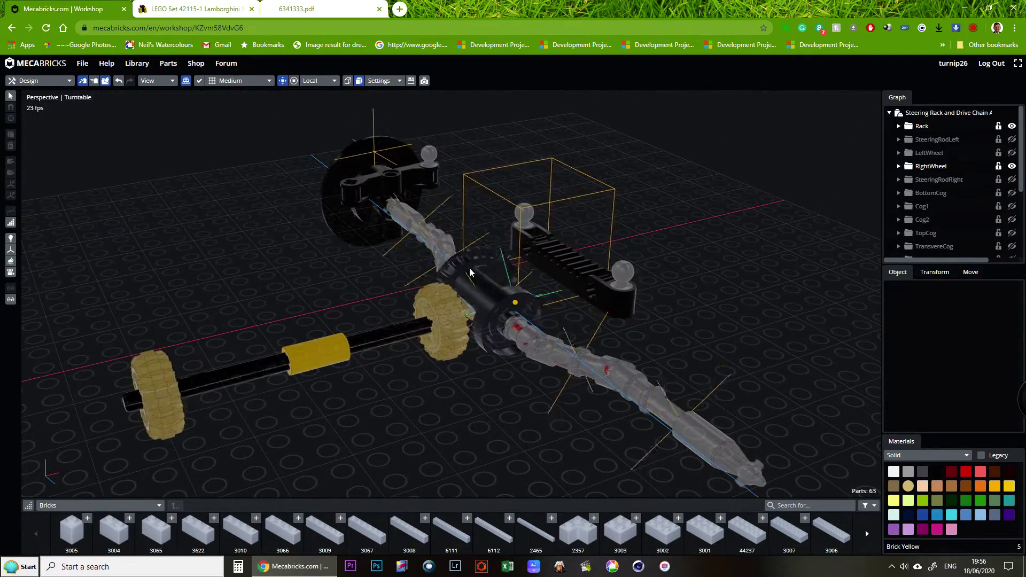
middle_click_drag(396, 273, 508, 415)
scroll(511, 364, "up", 3)
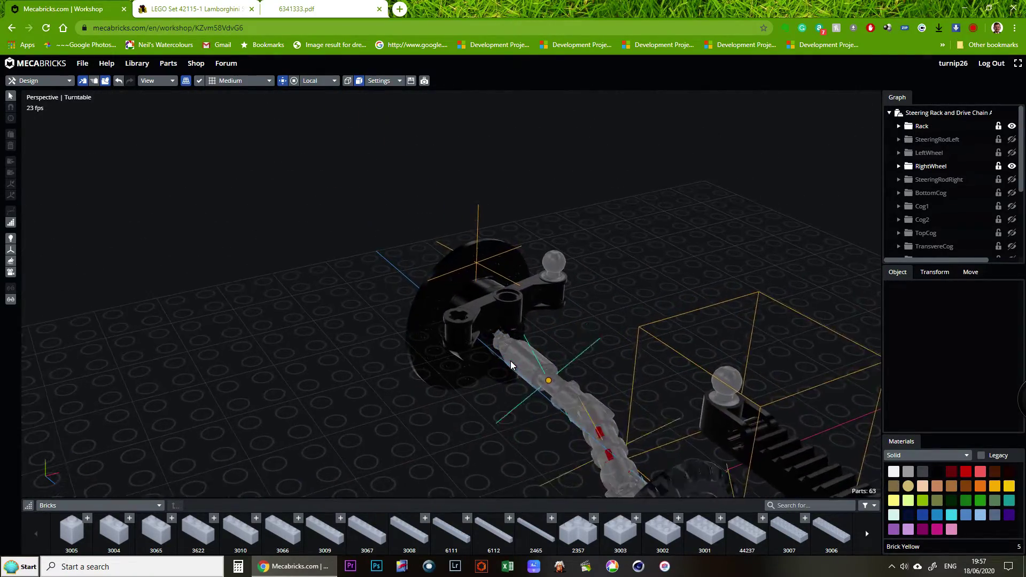
scroll(510, 361, "up", 4)
scroll(476, 402, "up", 2)
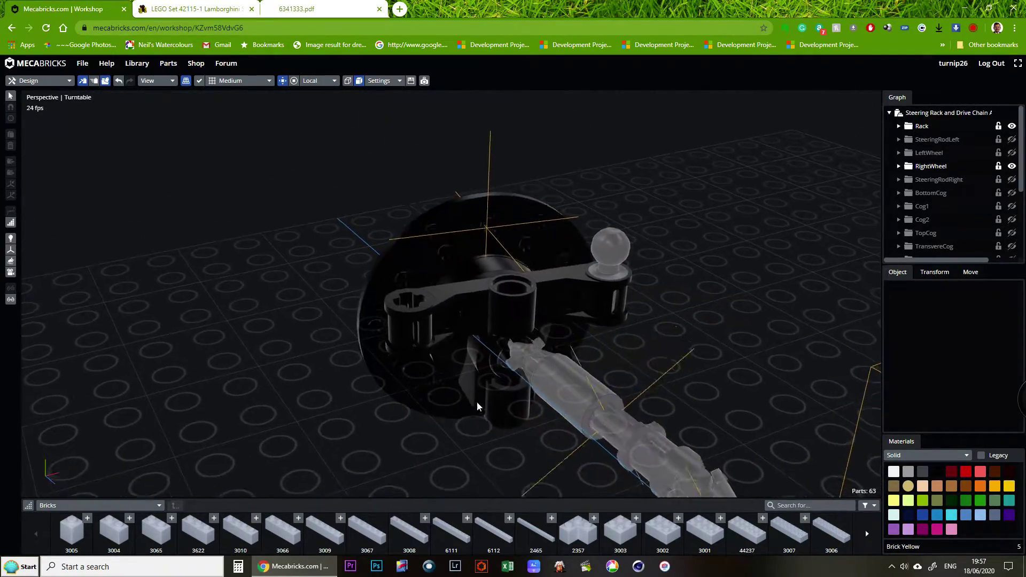
middle_click_drag(477, 402, 458, 187)
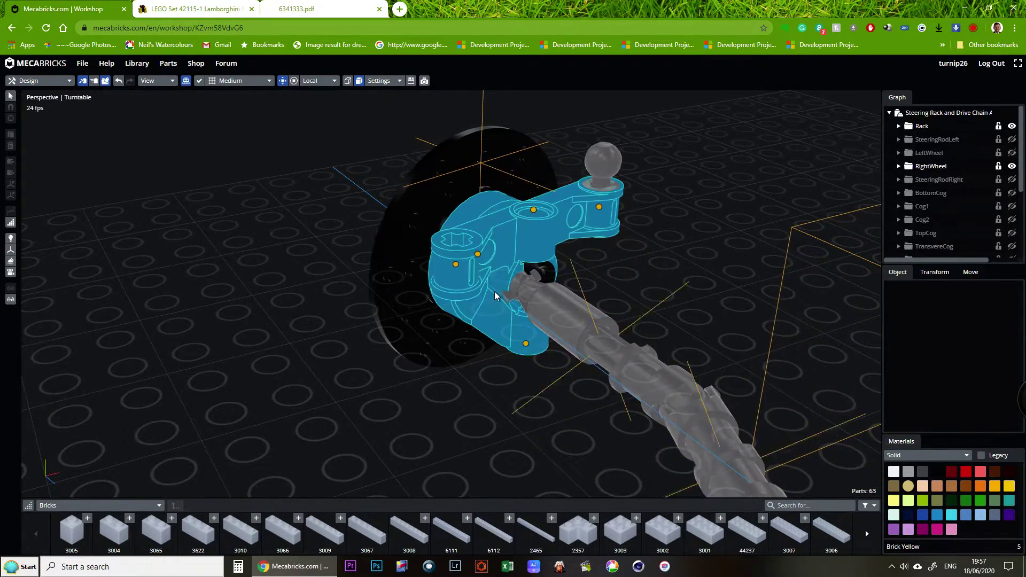
- Follow the axle joints from the RightWheel hub back to the differential, then view the whole axle assembly
middle_click_drag(504, 407, 608, 421)
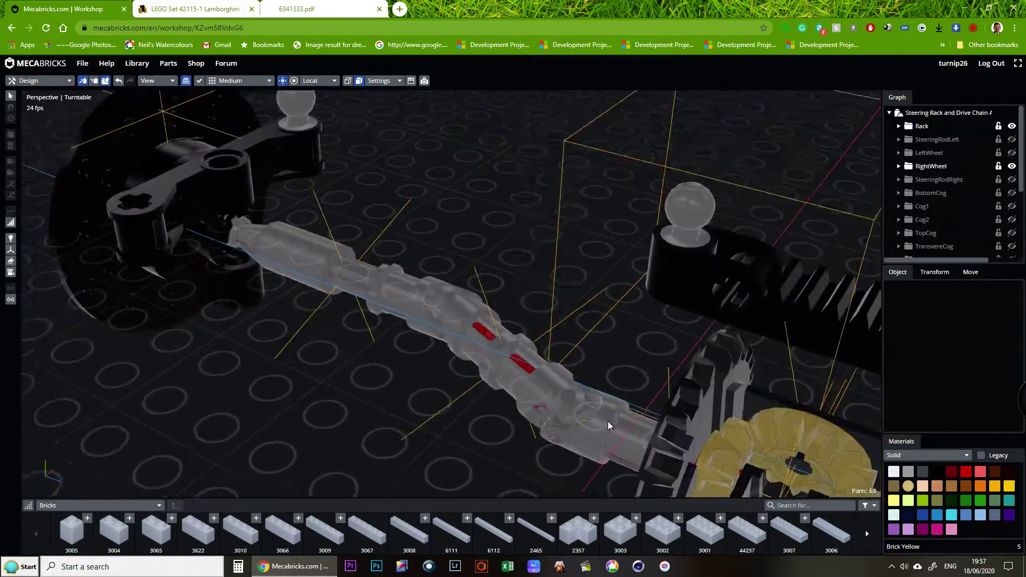
scroll(609, 421, "down", 3)
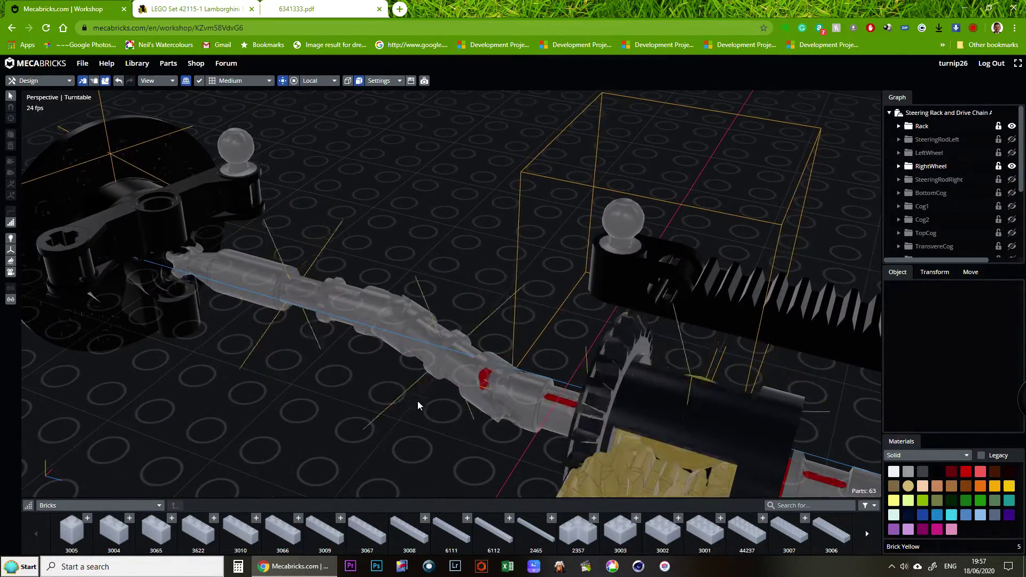
scroll(300, 382, "down", 2)
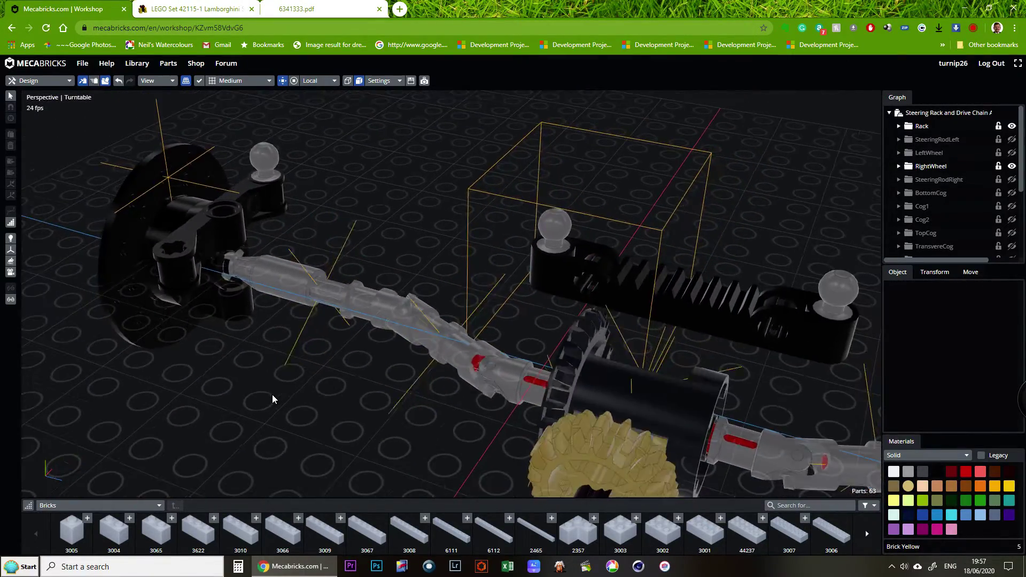
scroll(272, 399, "down", 2)
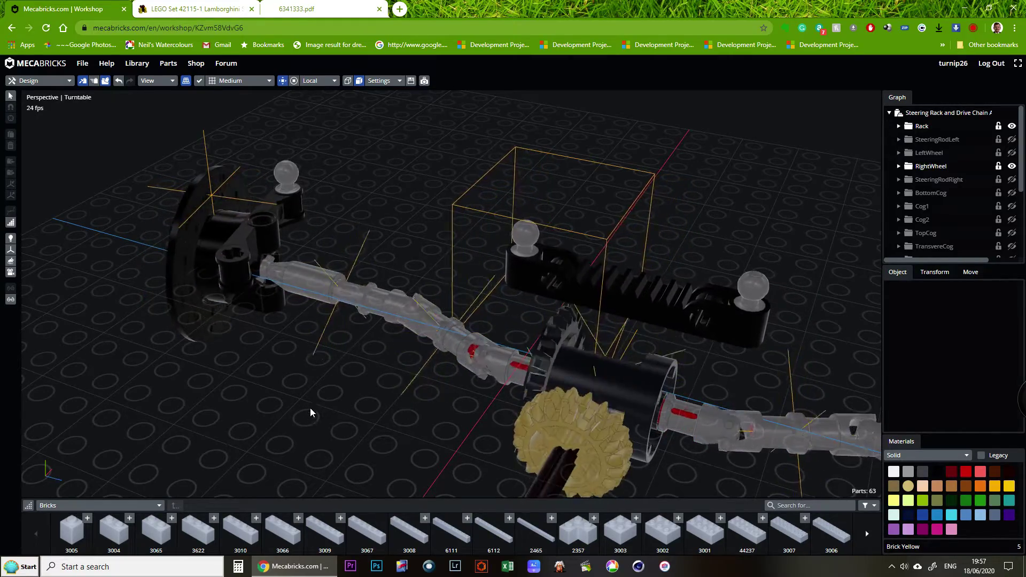
scroll(301, 416, "down", 5)
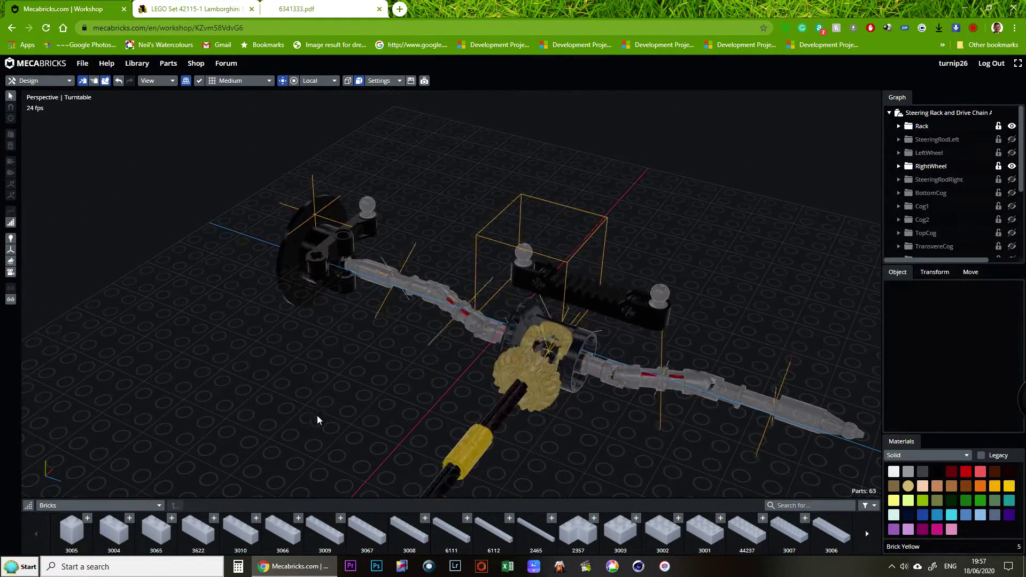
mouse_move(659, 442)
middle_mouse_down()
mouse_move(647, 441)
mouse_move(656, 438)
middle_mouse_up()
scroll(656, 438, "down", 1)
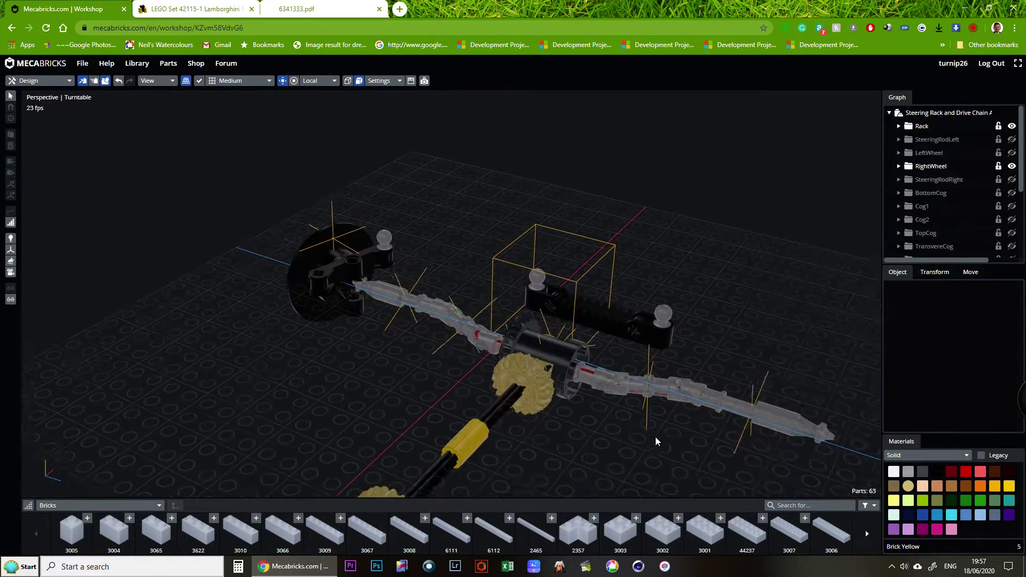
scroll(655, 437, "down", 2)
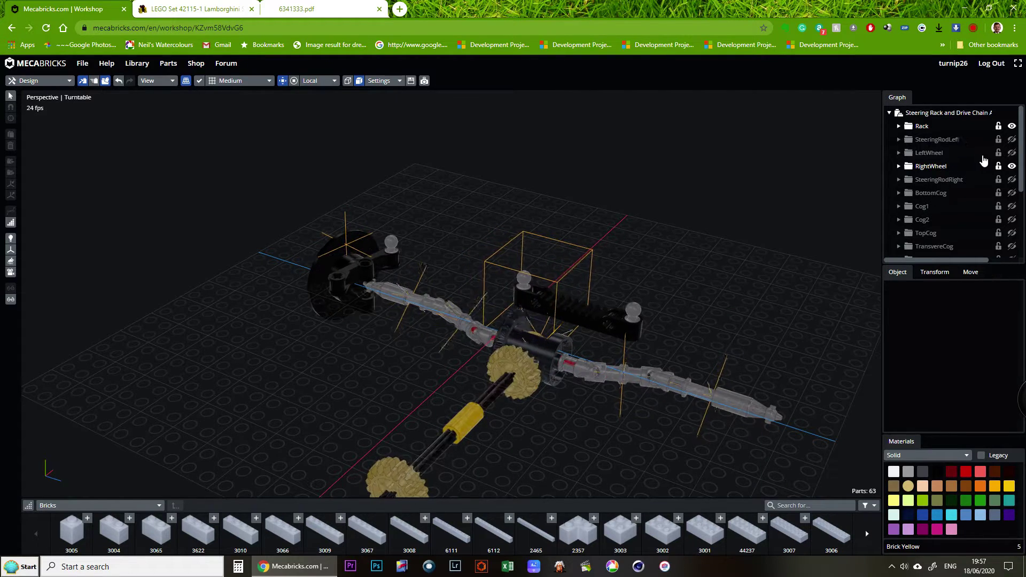
- Show the LeftWheel, SteeringRodLeft and SteeringRodRight groups to complete the wheel and steering rod linkage
left_click(1012, 154)
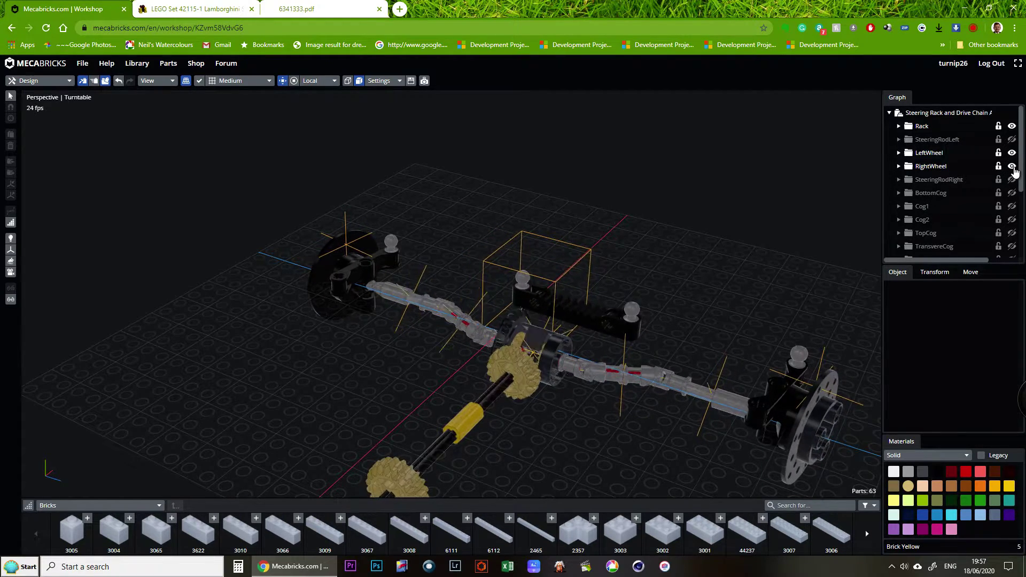
left_click(1012, 140)
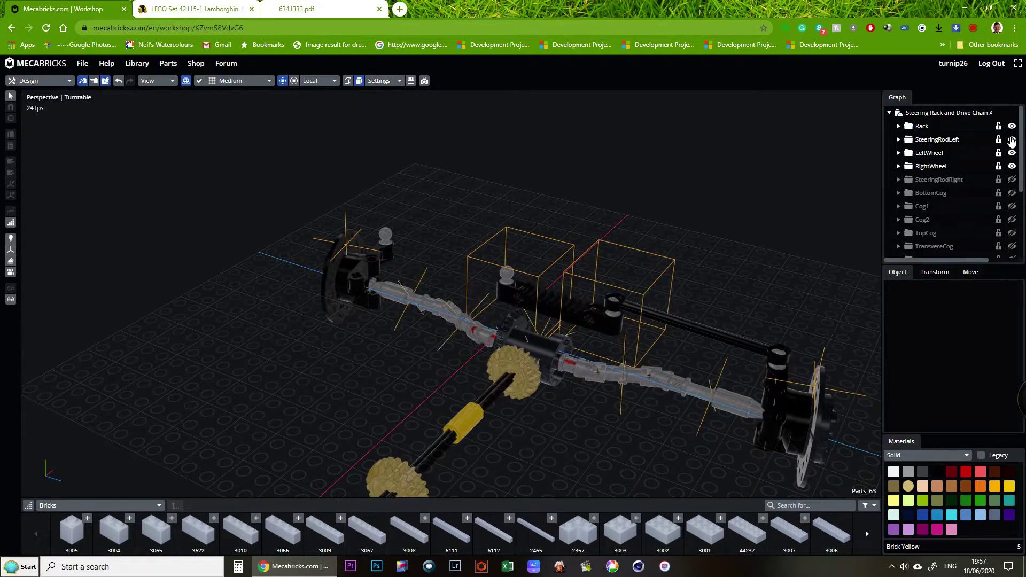
left_click(1012, 180)
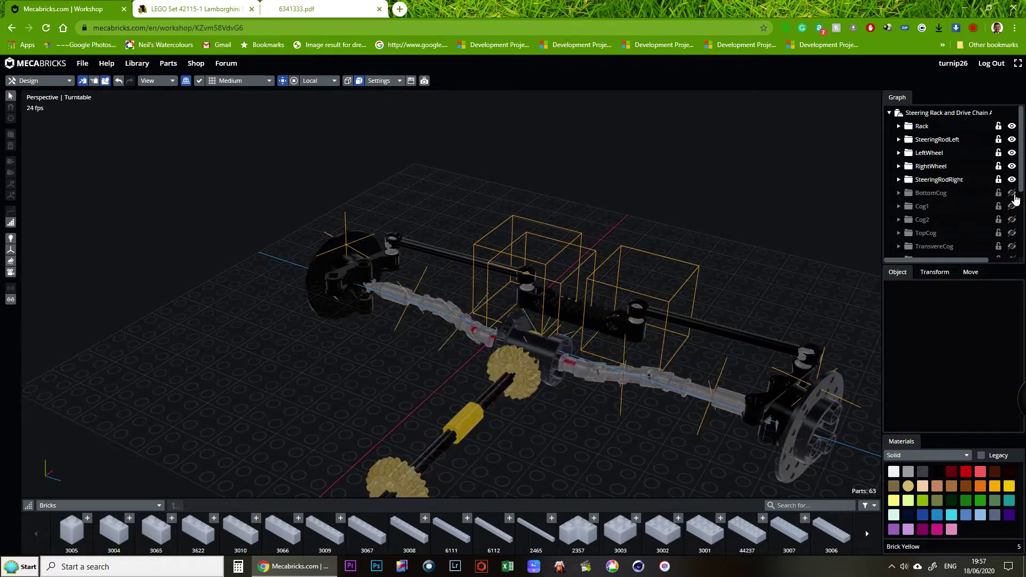
- Show the steering cog groups BottomCog, Cog1, Cog2, TopCog and TransvereCog
left_click(1012, 193)
left_click(1011, 207)
left_click(1012, 220)
left_click(1012, 233)
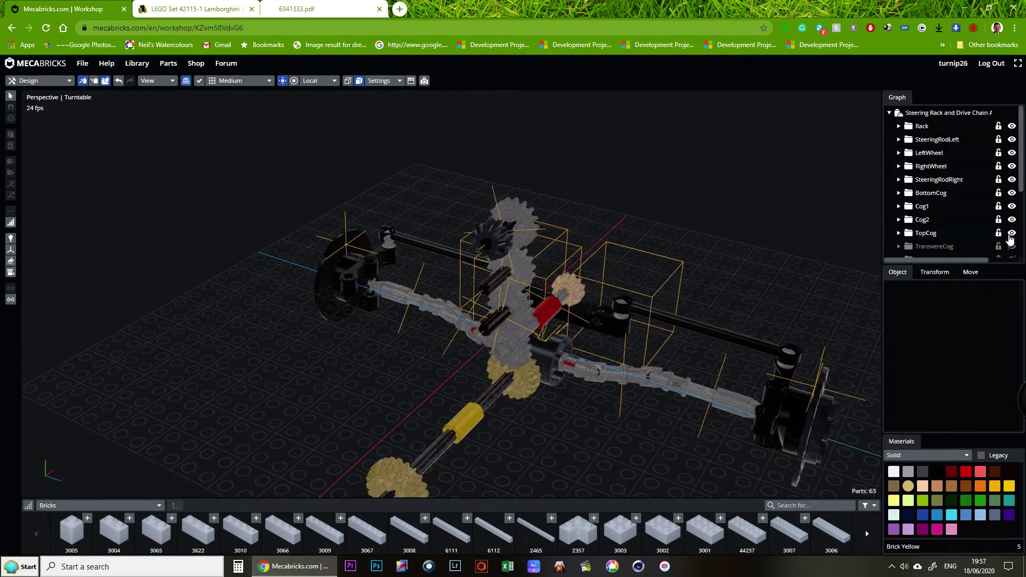
left_click(1012, 247)
- Show the SteeringTrain and SteeringWheel groups and check the remaining groups at the end of the graph list
scroll(1021, 197, "down", 1)
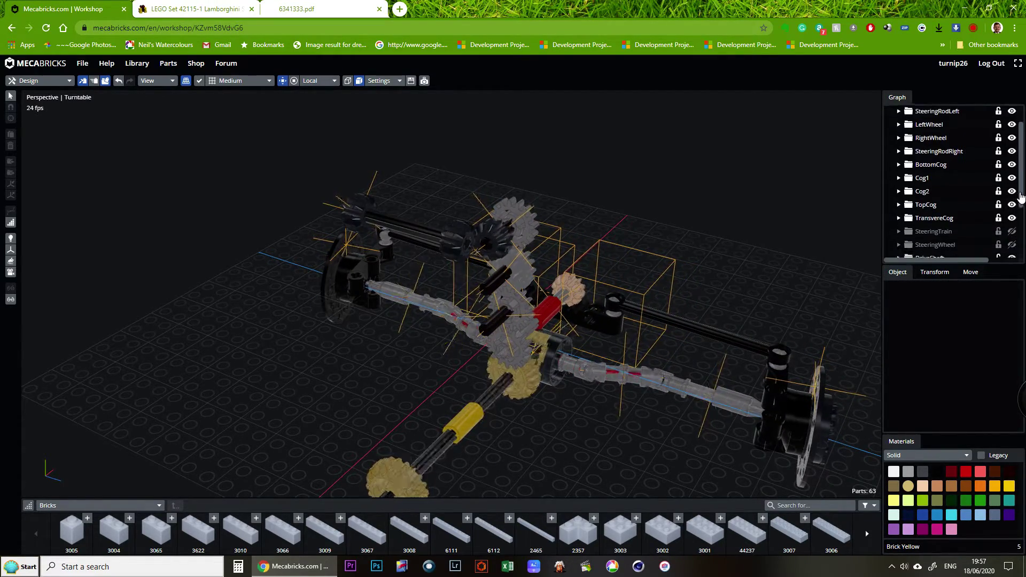
scroll(1018, 197, "down", 1)
left_click(1012, 189)
left_click(1012, 202)
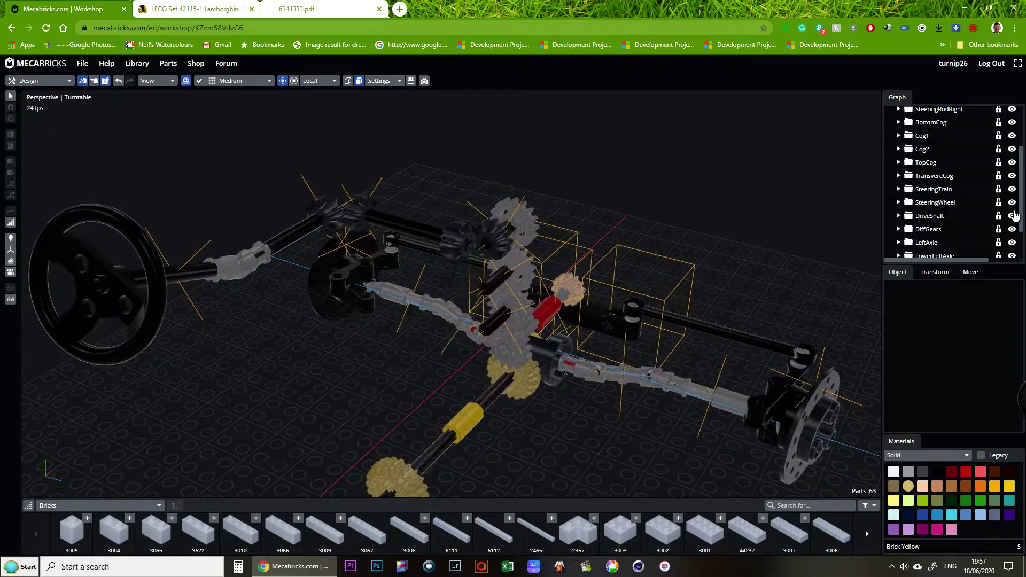
left_click_drag(1020, 216, 1022, 242)
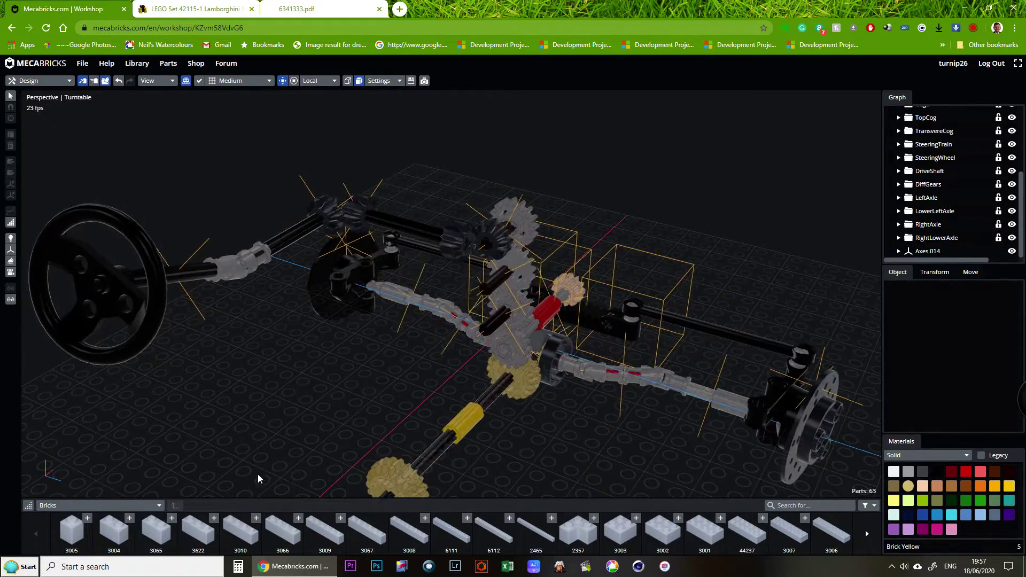
- Examine the complete animated steering and drive assembly from the rear, front and oblique angles
mouse_move(196, 433)
right_mouse_down()
mouse_move(258, 425)
mouse_move(245, 410)
mouse_move(216, 420)
mouse_move(210, 403)
mouse_move(207, 416)
right_mouse_up()
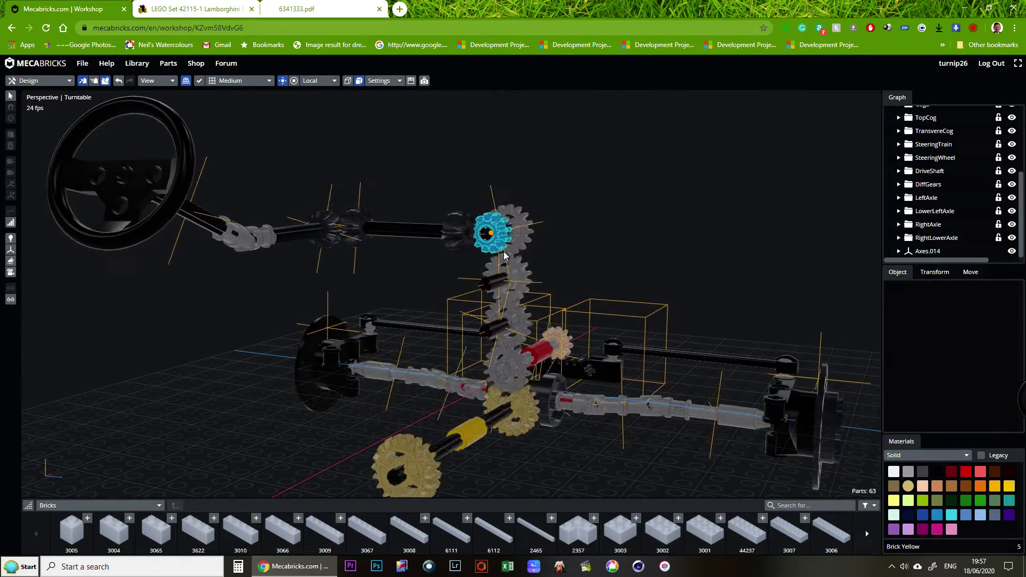
right_click_drag(123, 413, 551, 403)
scroll(537, 402, "down", 5)
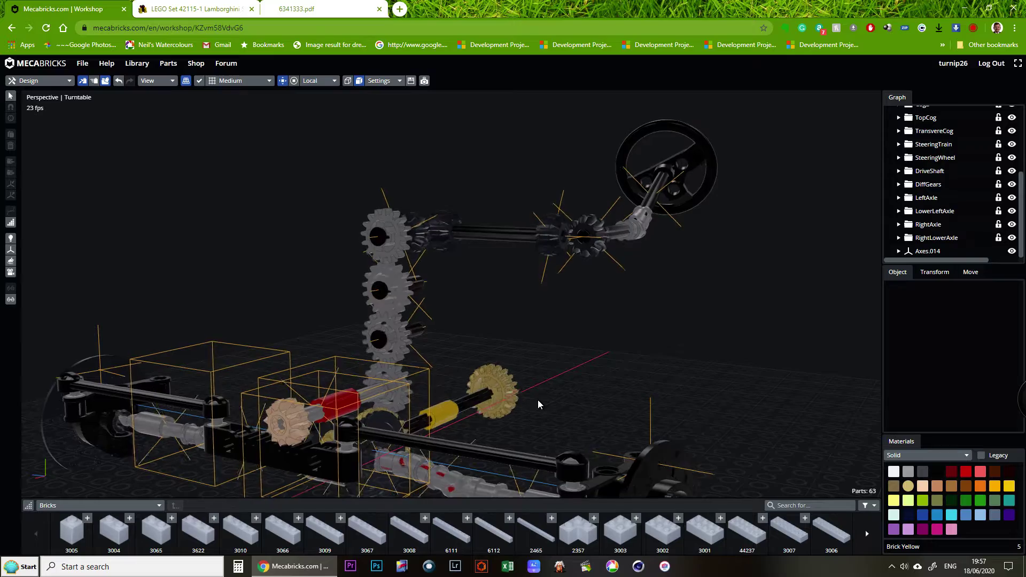
right_click_drag(536, 398, 573, 409)
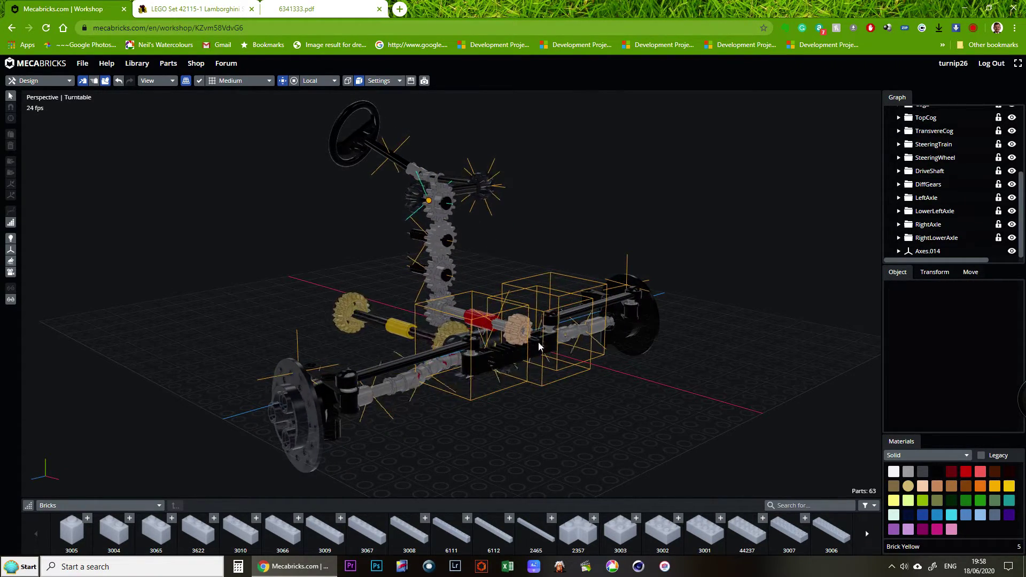
middle_click_drag(635, 404, 521, 414)
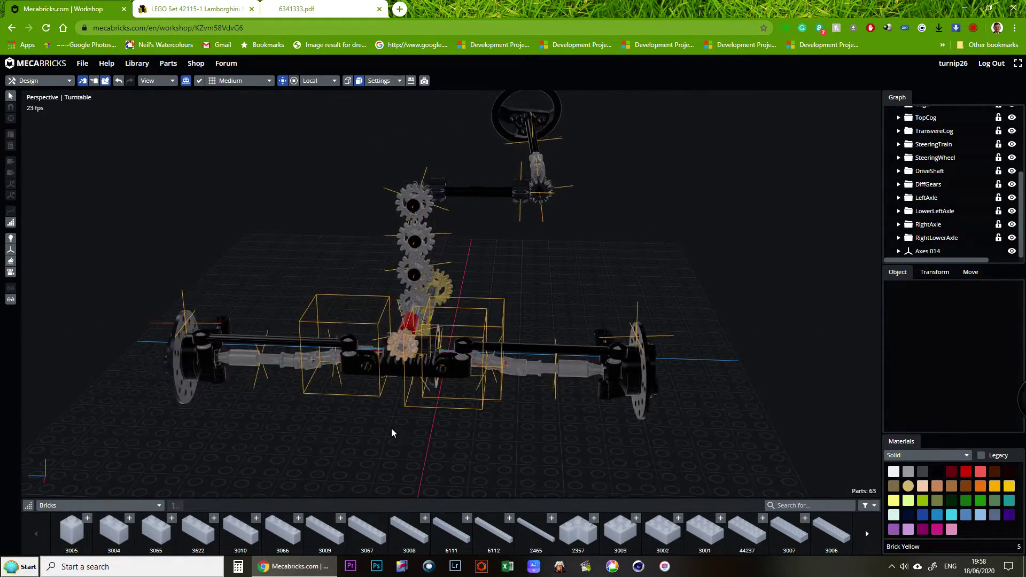
middle_click_drag(392, 428, 477, 423)
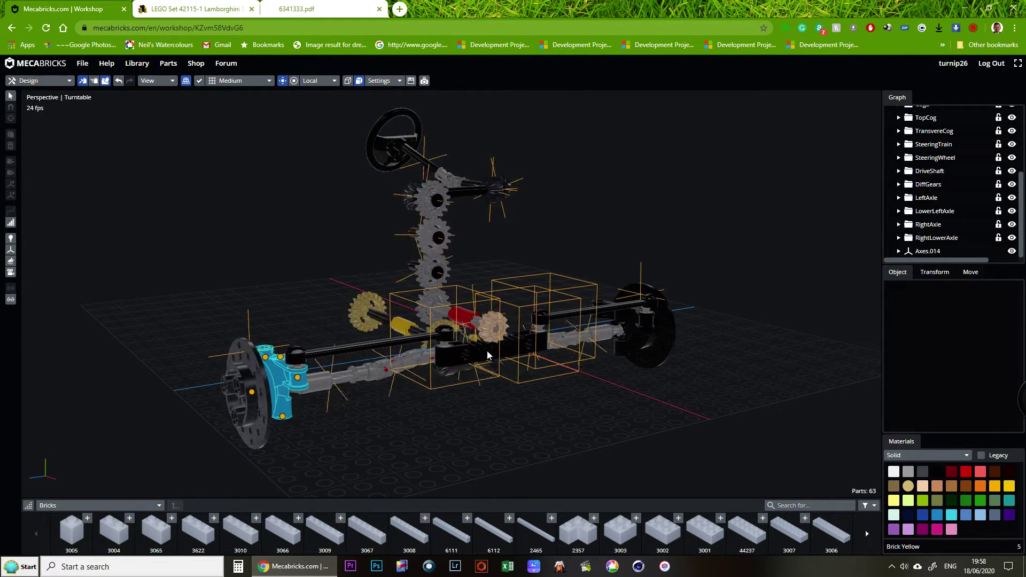
middle_click_drag(540, 417, 559, 446)
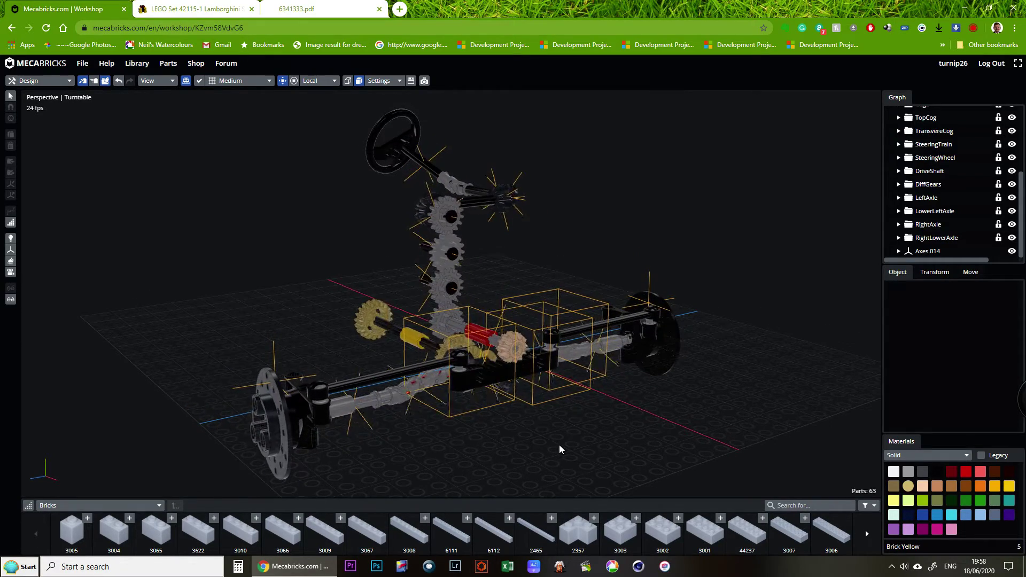
middle_click_drag(560, 446, 563, 449)
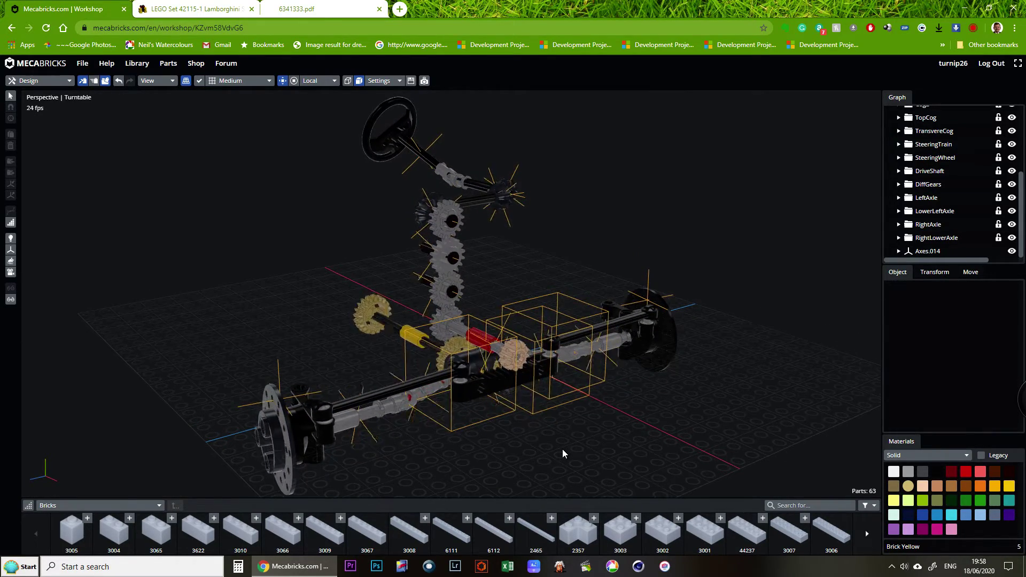